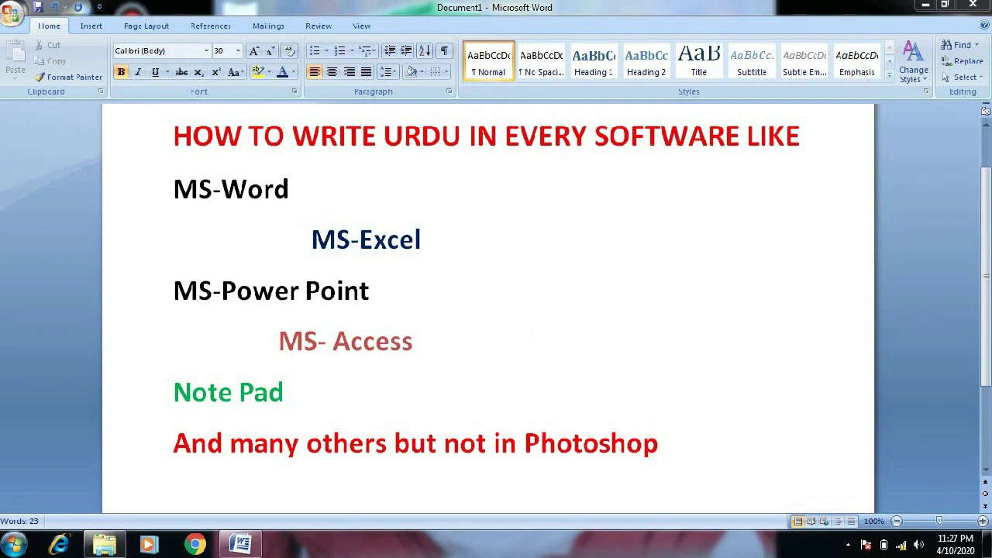
Step: Minimize the Word document listing MS-Word, MS-Excel and Note Pad to show the desktop
left_click(925, 9)
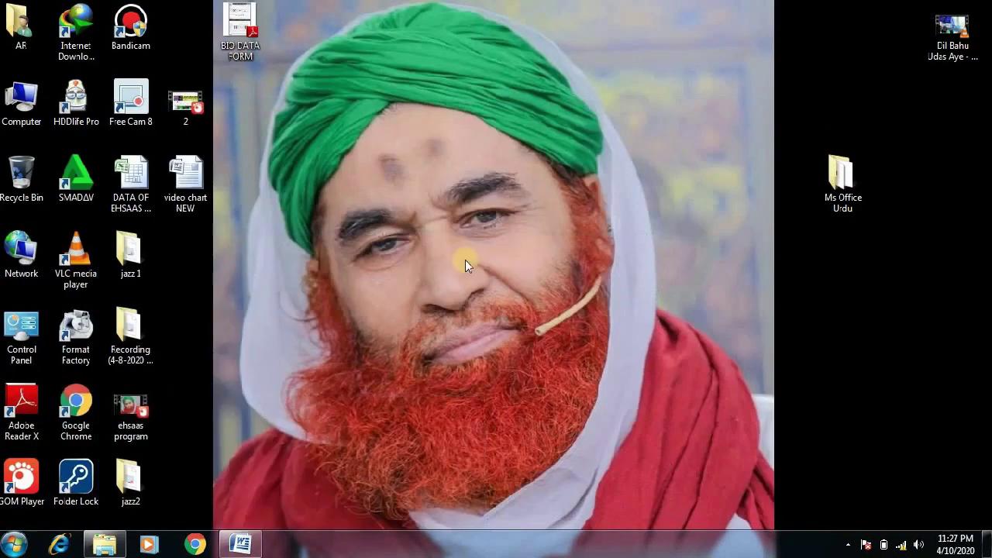
Step: Open the Ms Office Urdu desktop folder in a maximized Explorer window
left_click(834, 198)
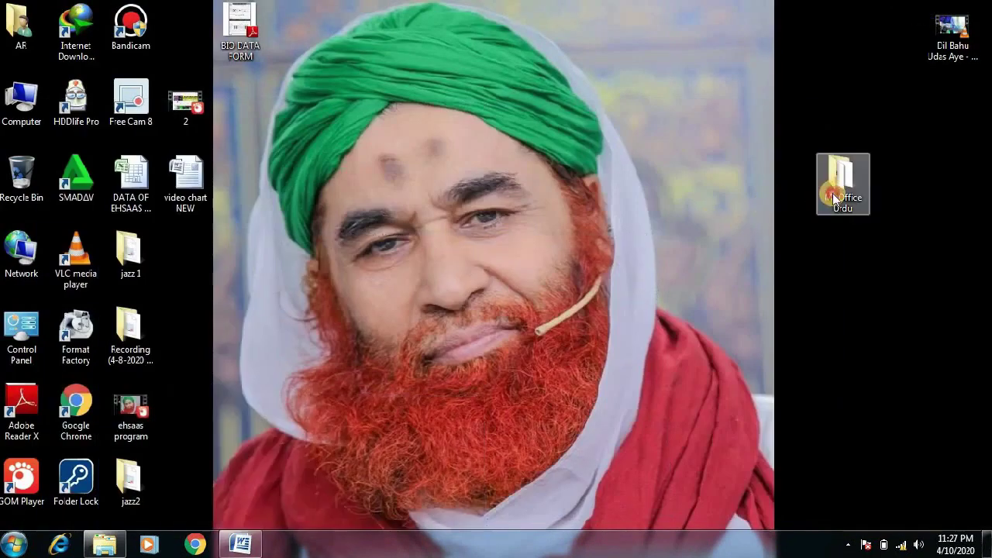
double_click(834, 198)
left_click(607, 12)
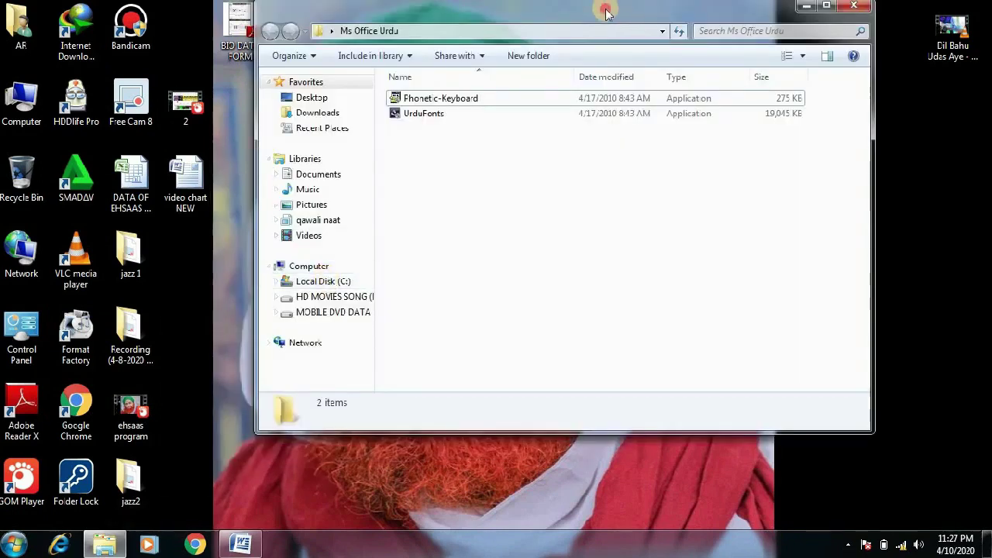
double_click(607, 12)
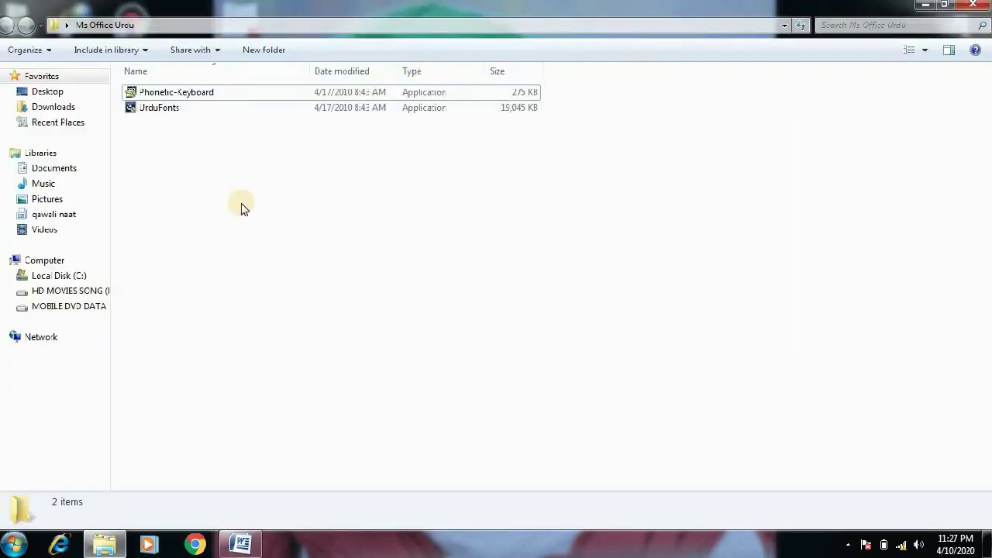
Step: Run the Phonetic-Keyboard installer to install Urdu Phonetic Keyboard 1.0 and close its completion message
double_click(165, 98)
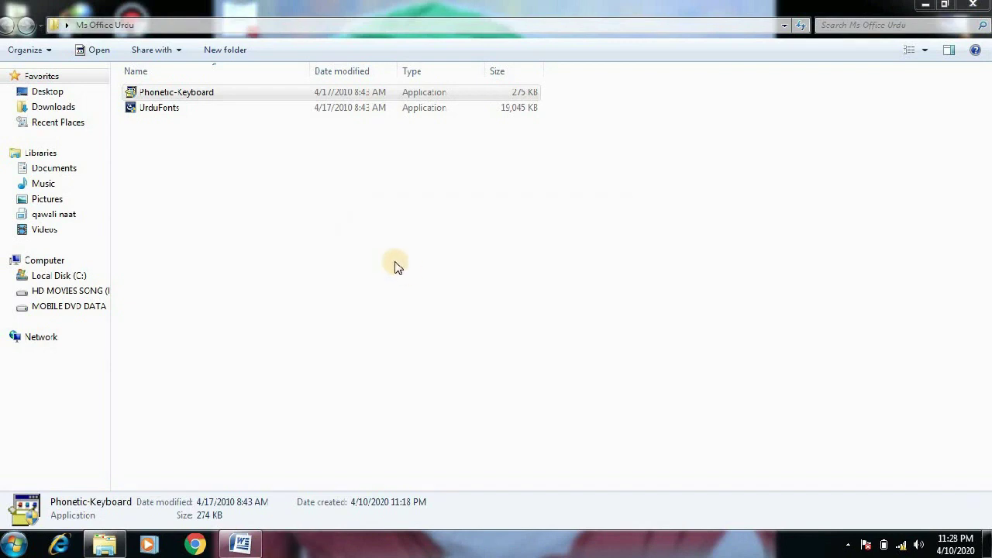
left_click(927, 6)
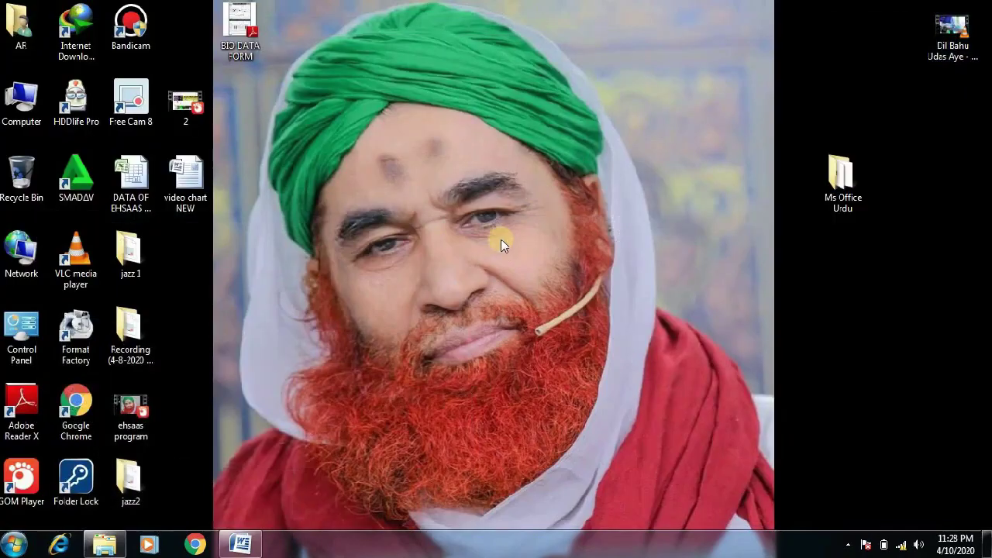
left_click(120, 548)
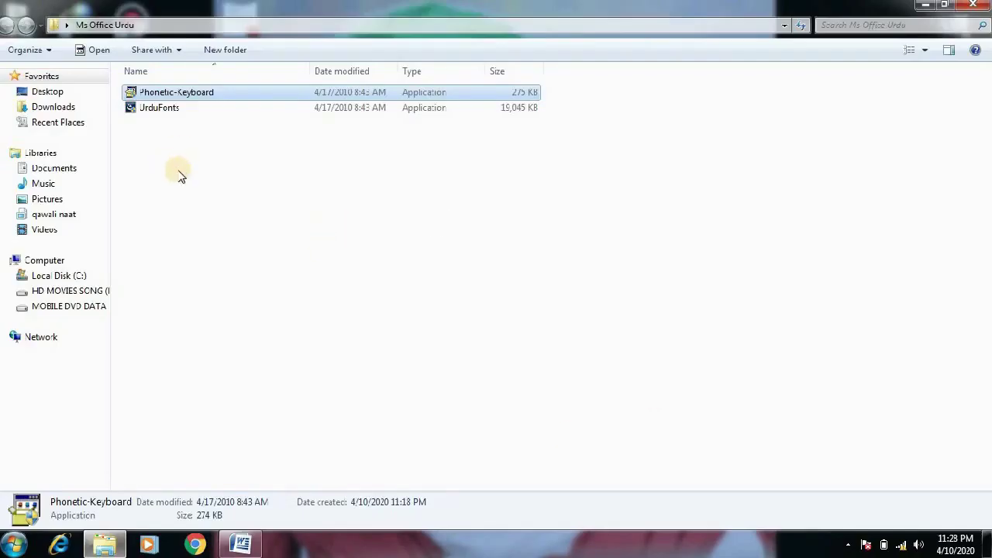
double_click(186, 100)
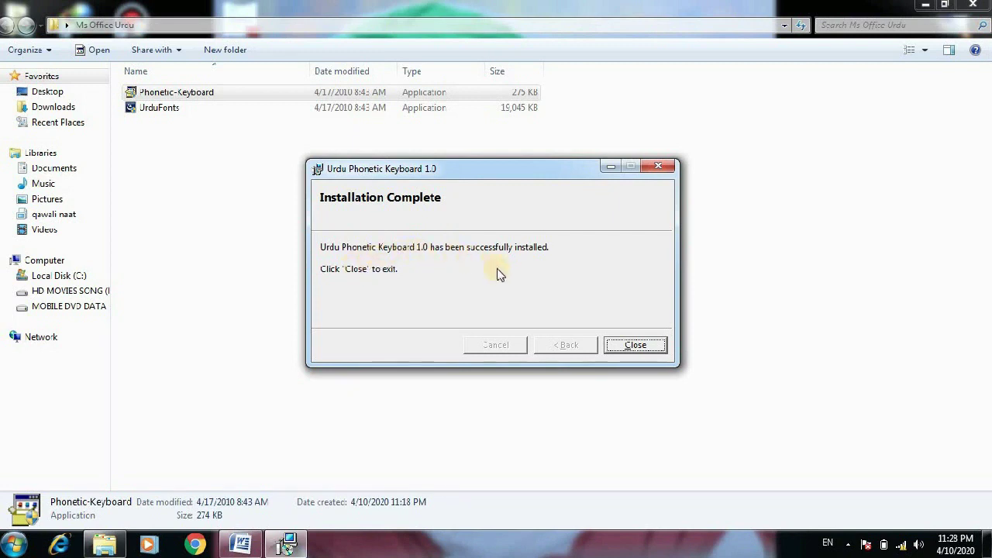
left_click(634, 347)
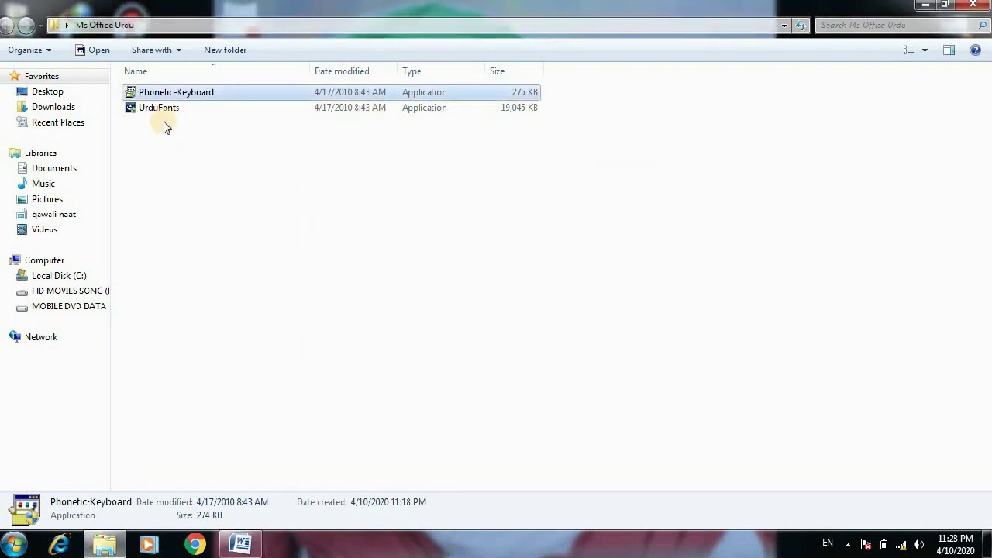
Step: Install Jameel Noori Nastaleeq fonts through the UrduFonts wizard, then close the Ms Office Urdu folder
double_click(157, 108)
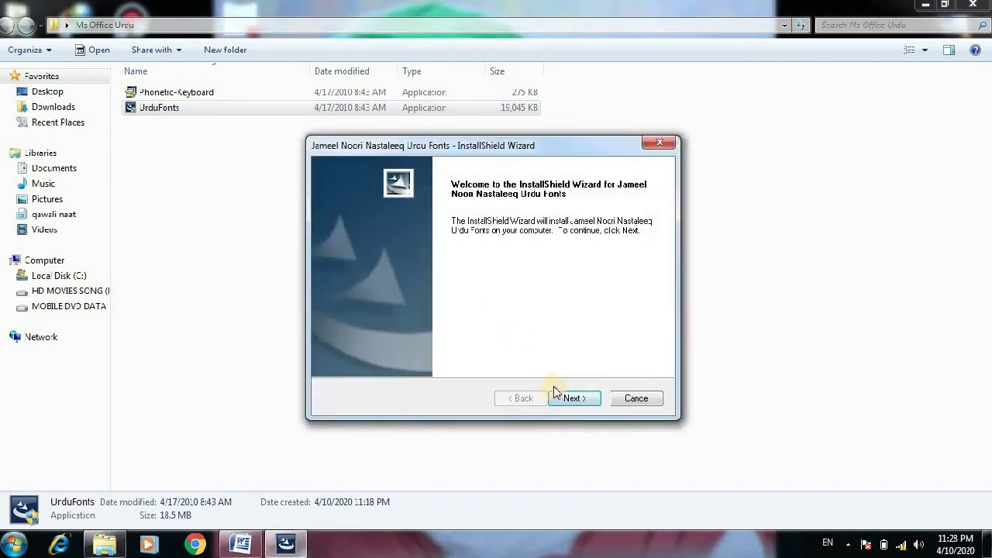
left_click(571, 398)
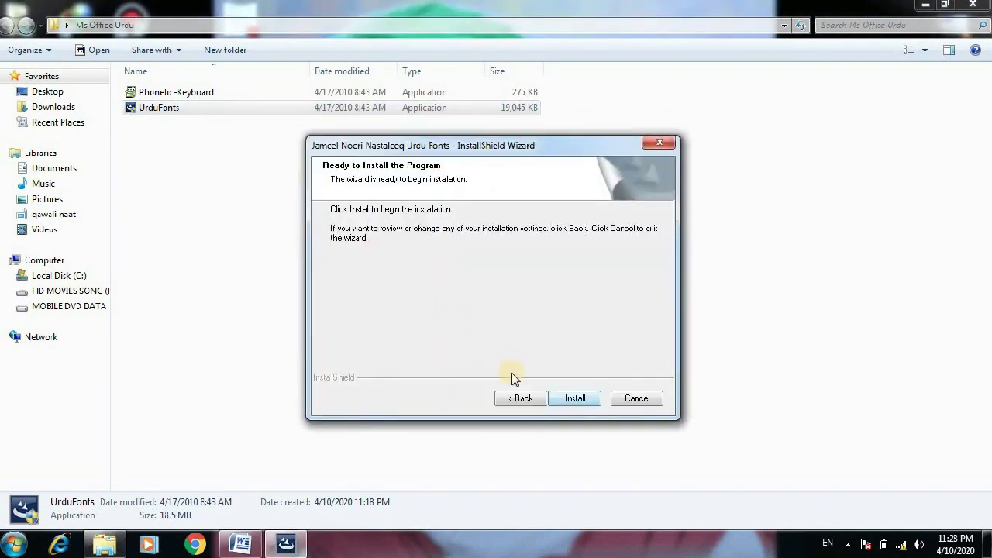
left_click(575, 399)
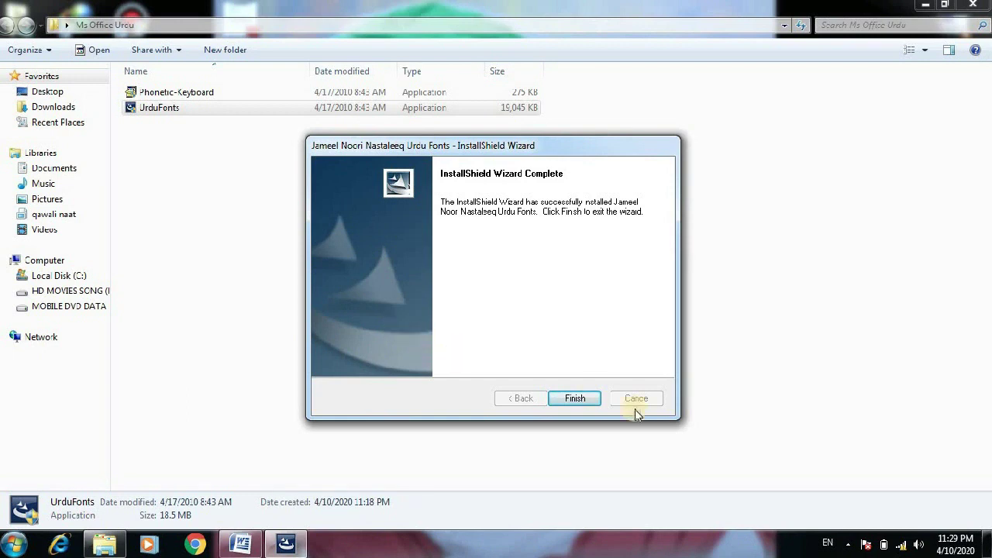
left_click(575, 403)
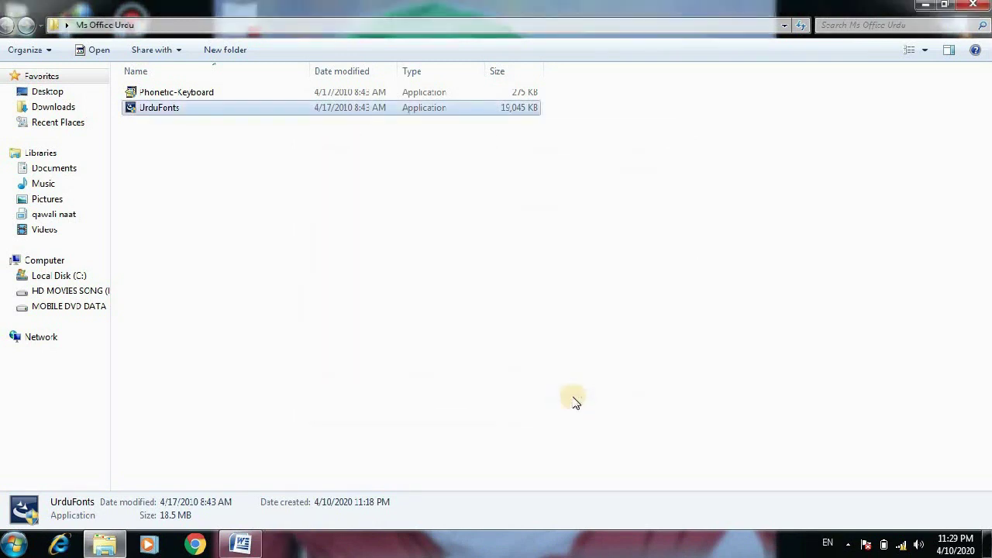
left_click_drag(283, 292, 148, 87)
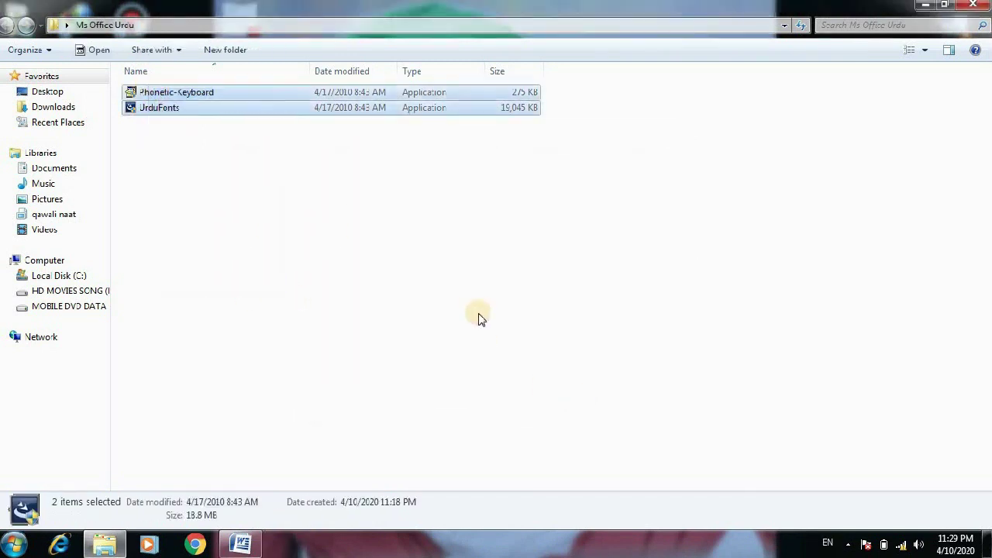
left_click(972, 6)
Step: Open a maximized Control Panel and reach Region and Language under Clock, Language, and Region
left_click(11, 549)
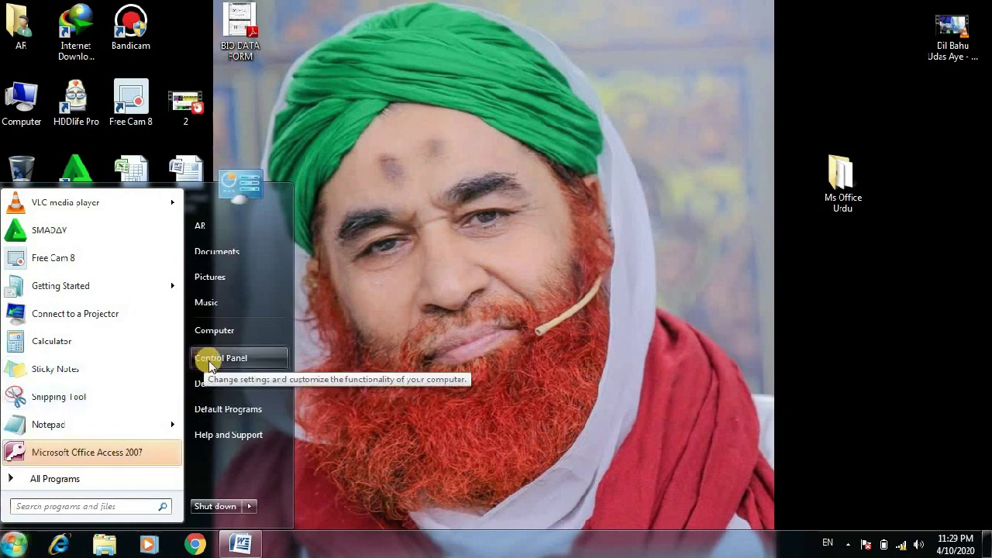
left_click(211, 359)
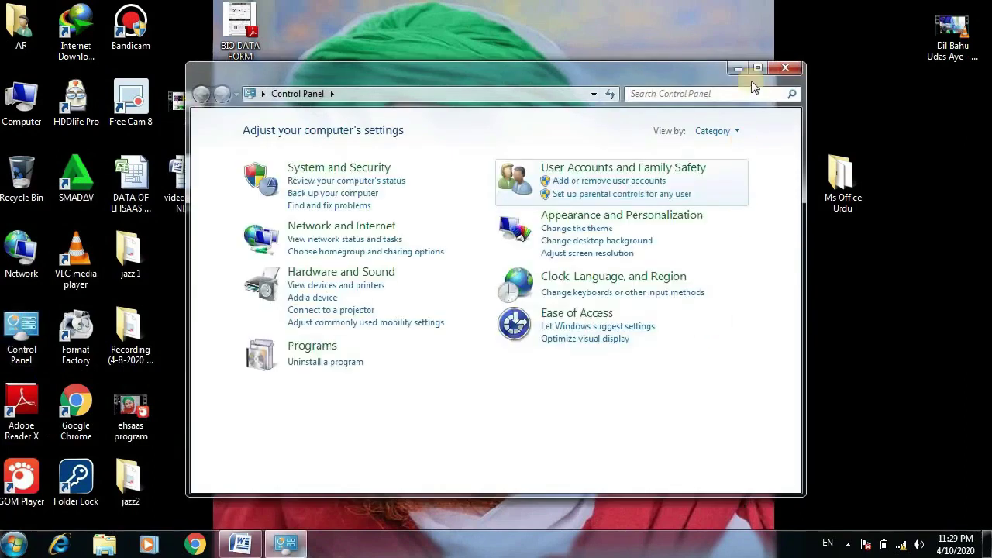
left_click(757, 67)
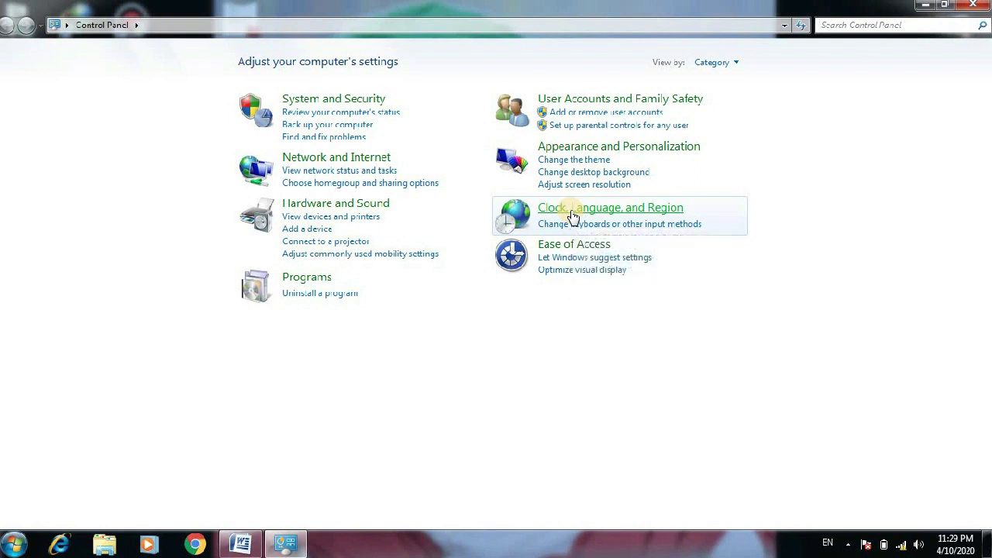
left_click(572, 211)
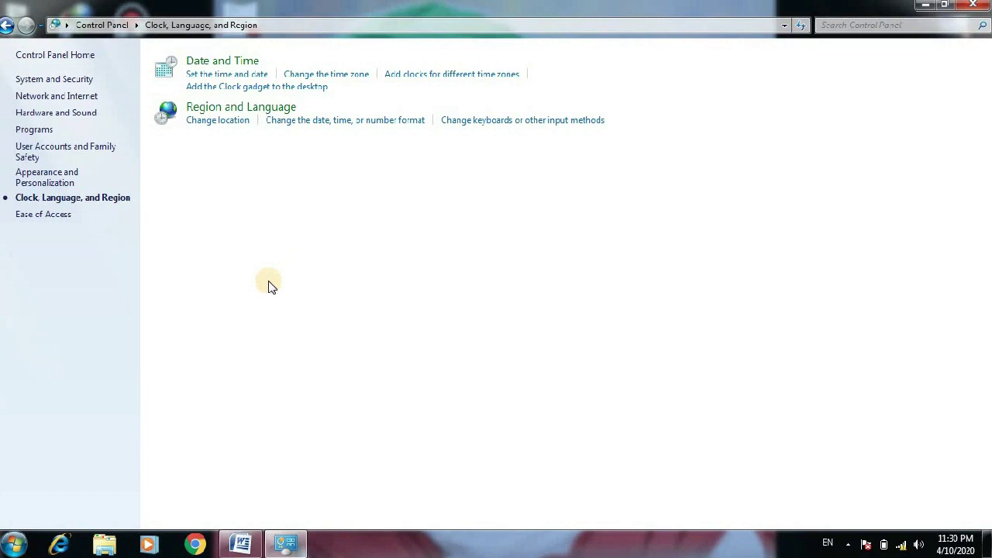
left_click(210, 115)
key("alt+Left")
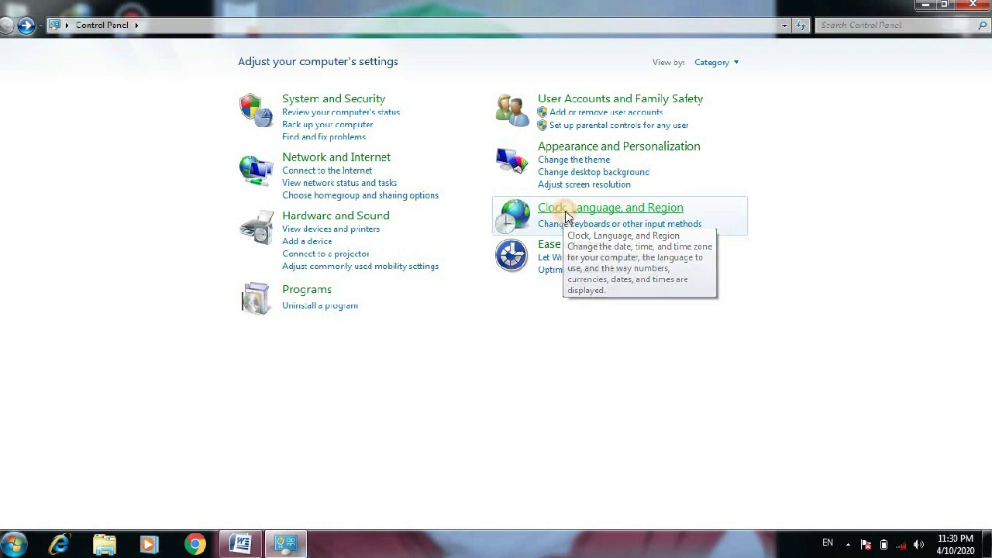
left_click(566, 217)
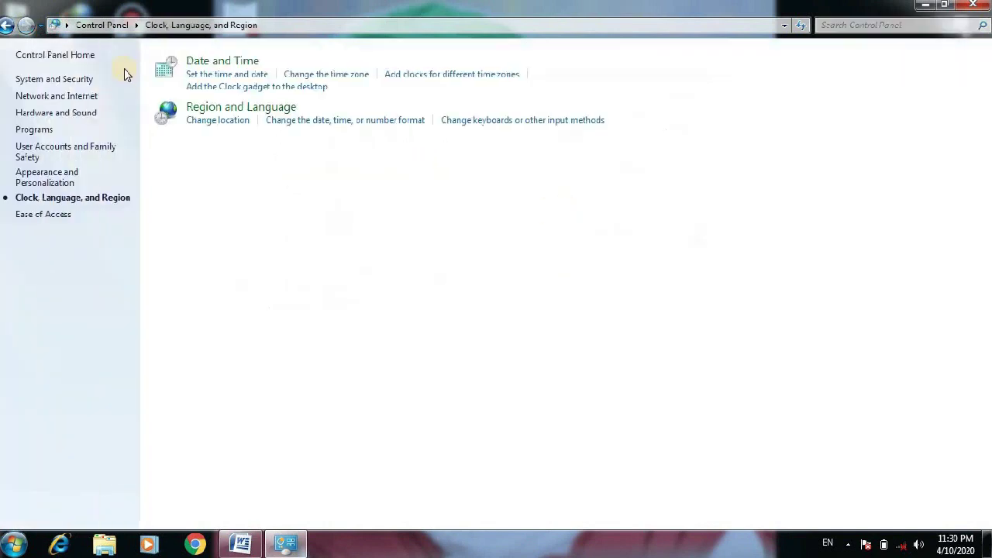
left_click(207, 114)
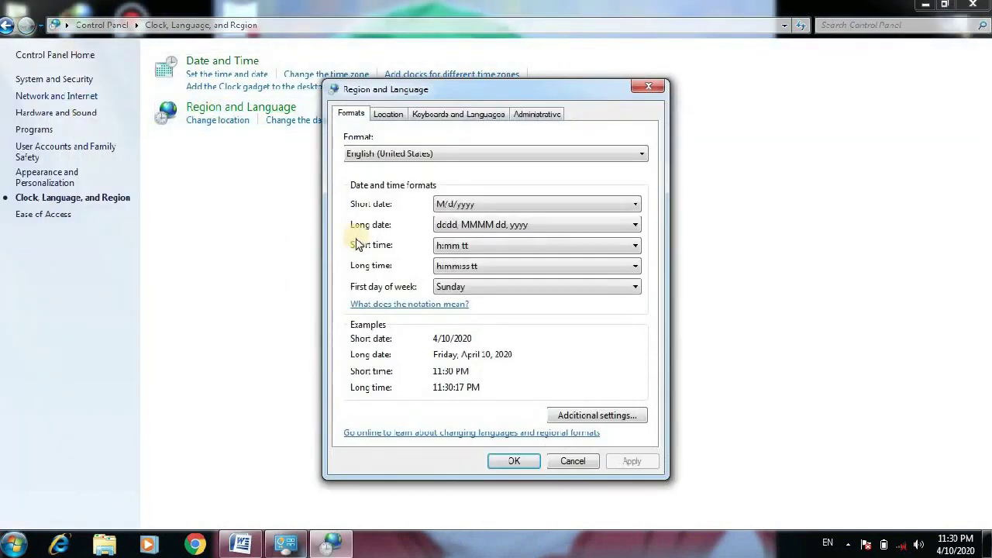
Step: Show the installed input languages from Keyboards and Languages > Change keyboards, selecting English (United States)
left_click_drag(478, 86, 394, 47)
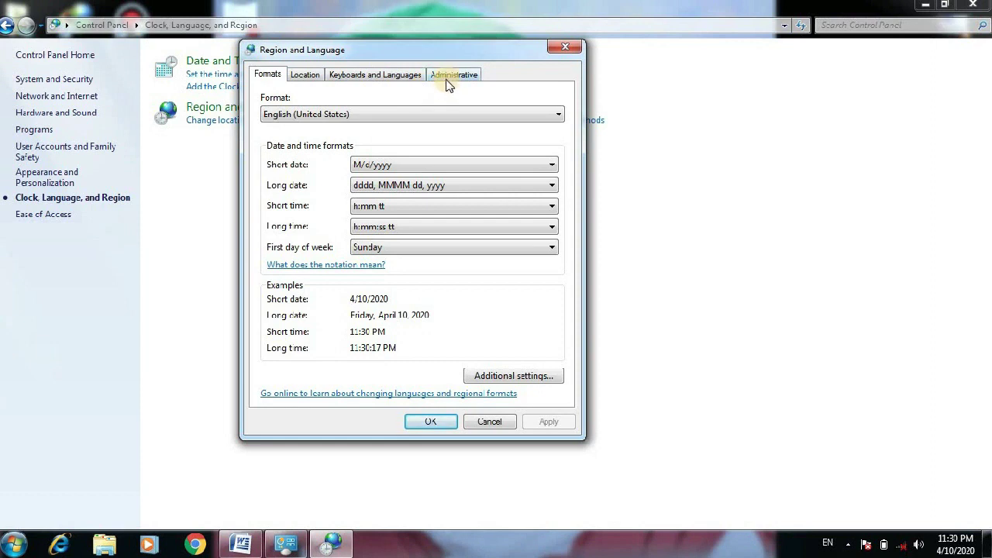
left_click(365, 77)
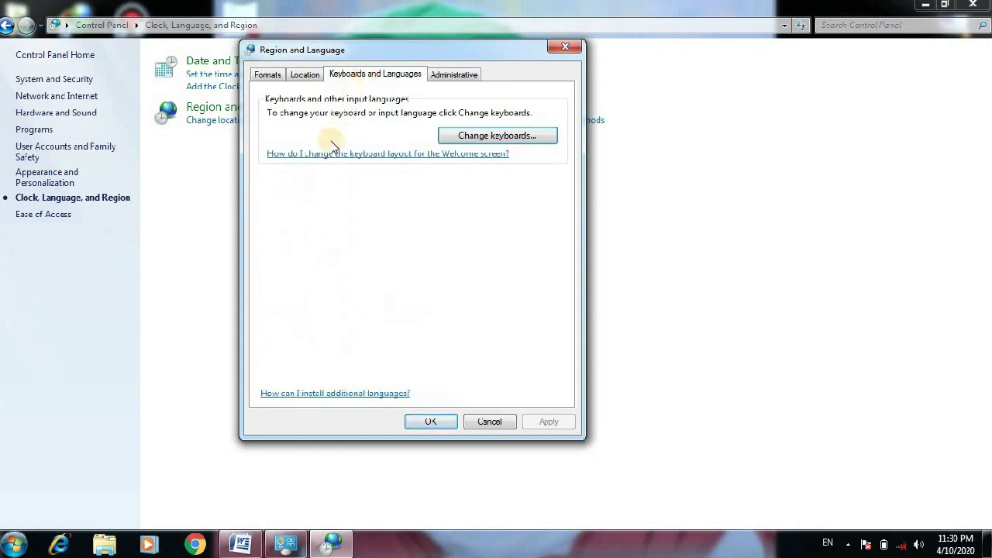
left_click(468, 141)
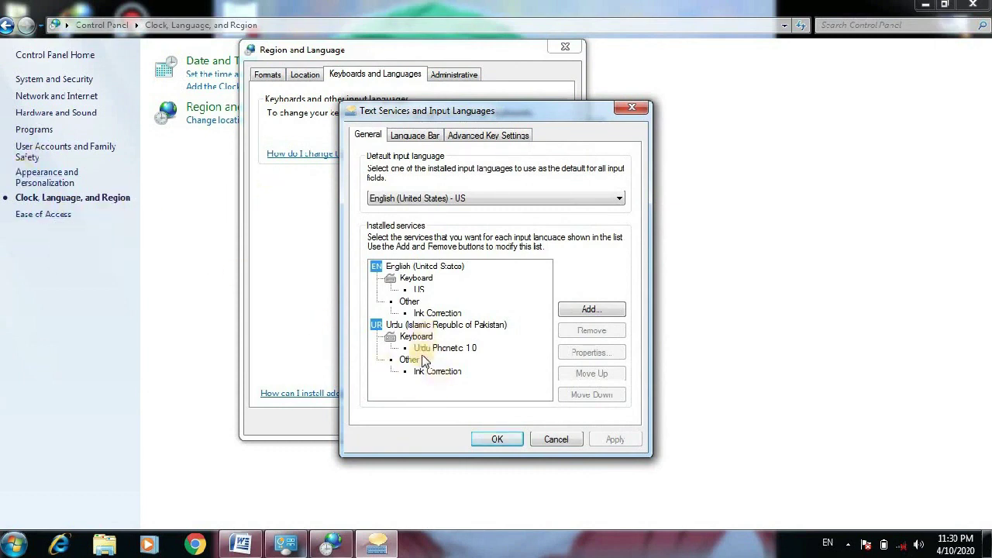
left_click(406, 319)
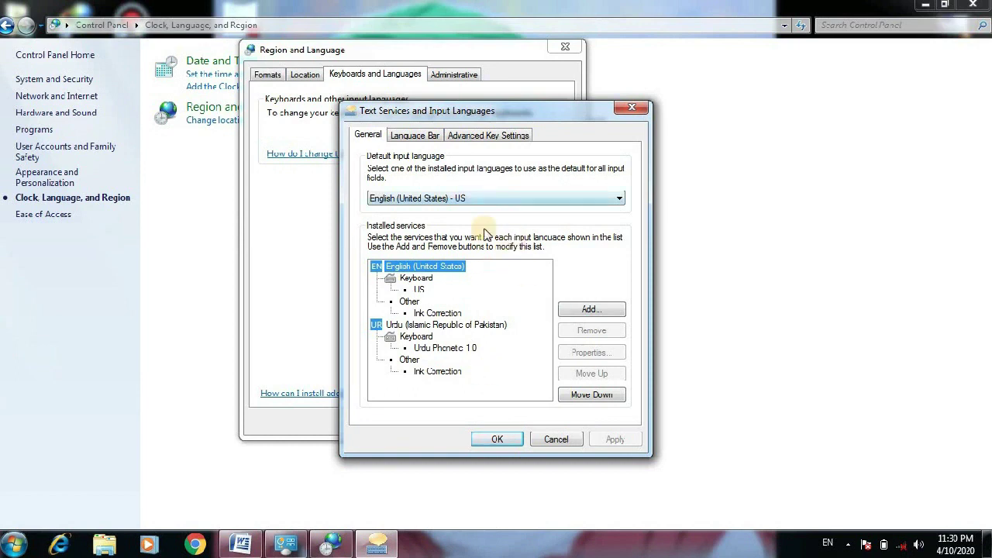
Step: Add both the Urdu Phonetic 1.0 and plain Urdu keyboards under Urdu (Islamic Republic of Pakistan)
left_click(589, 308)
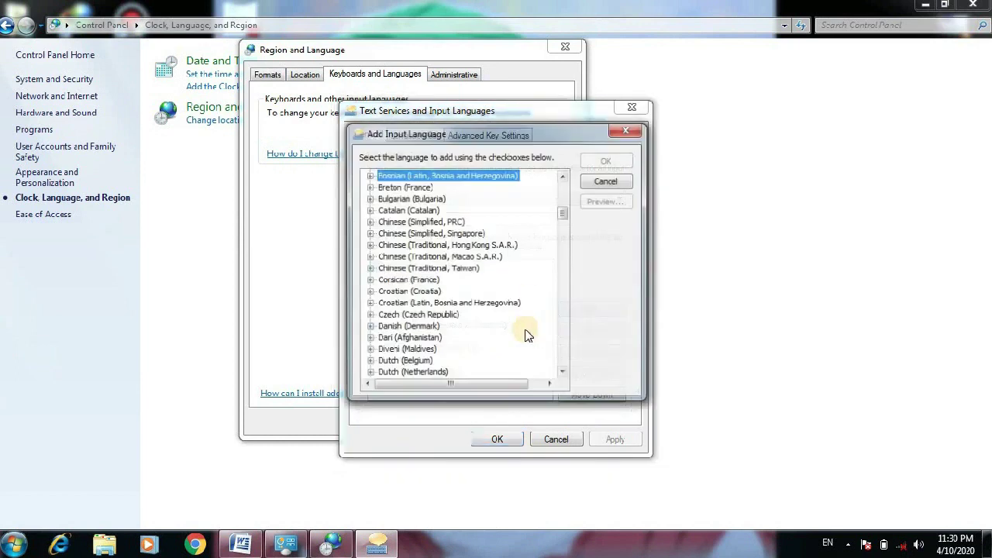
scroll(394, 314, "down", 7)
scroll(380, 312, "down", 7)
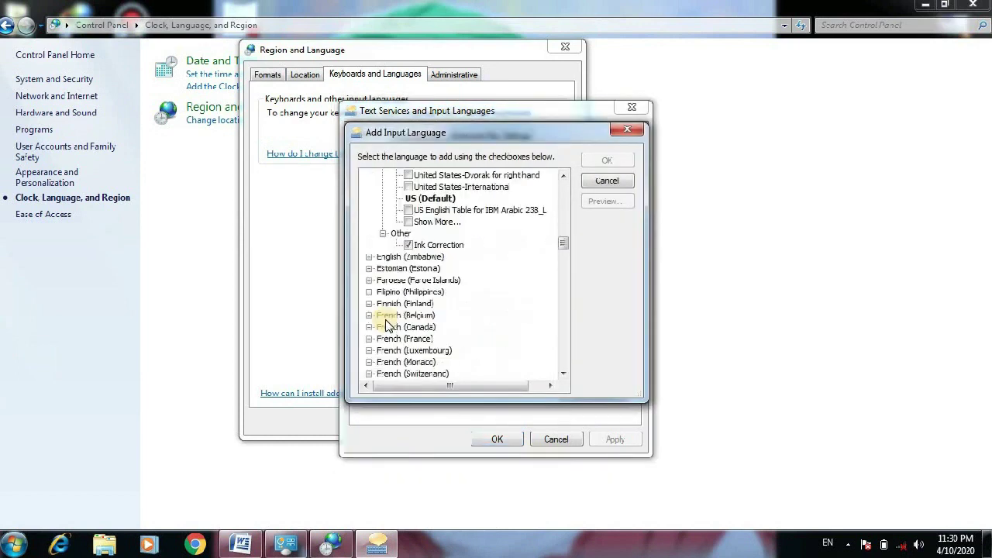
scroll(390, 319, "down", 6)
scroll(388, 326, "down", 9)
scroll(388, 325, "down", 7)
scroll(387, 326, "down", 9)
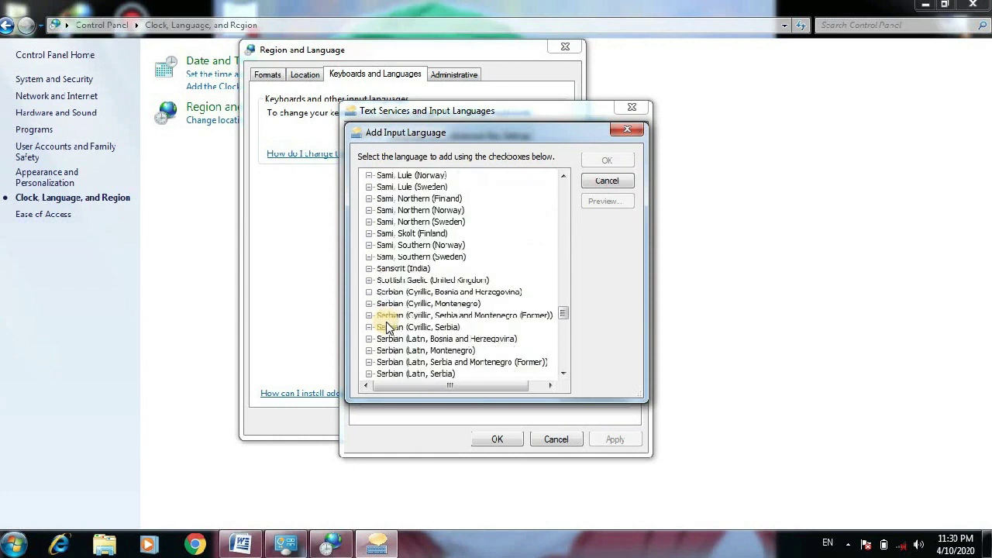
scroll(387, 326, "down", 8)
scroll(388, 327, "down", 12)
scroll(388, 327, "down", 1)
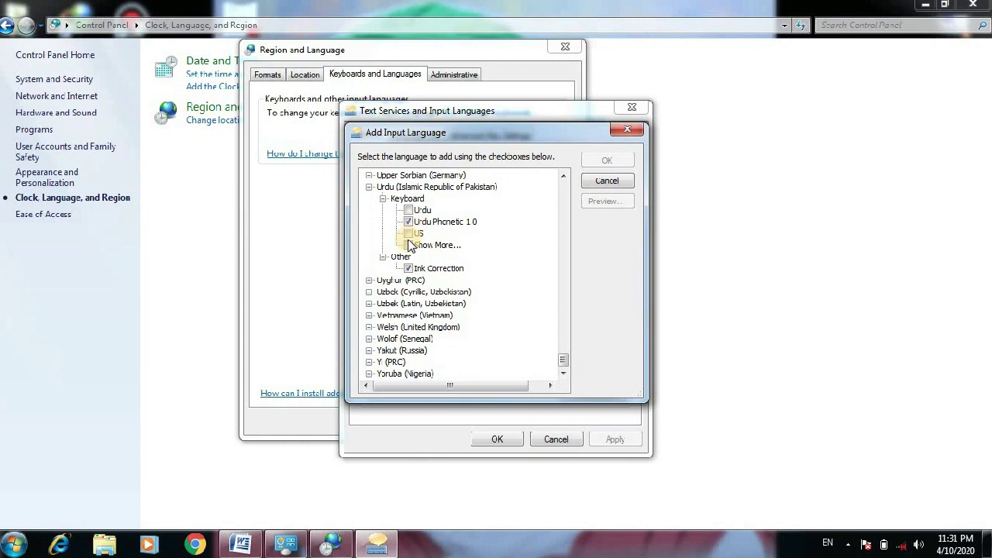
left_click(409, 268)
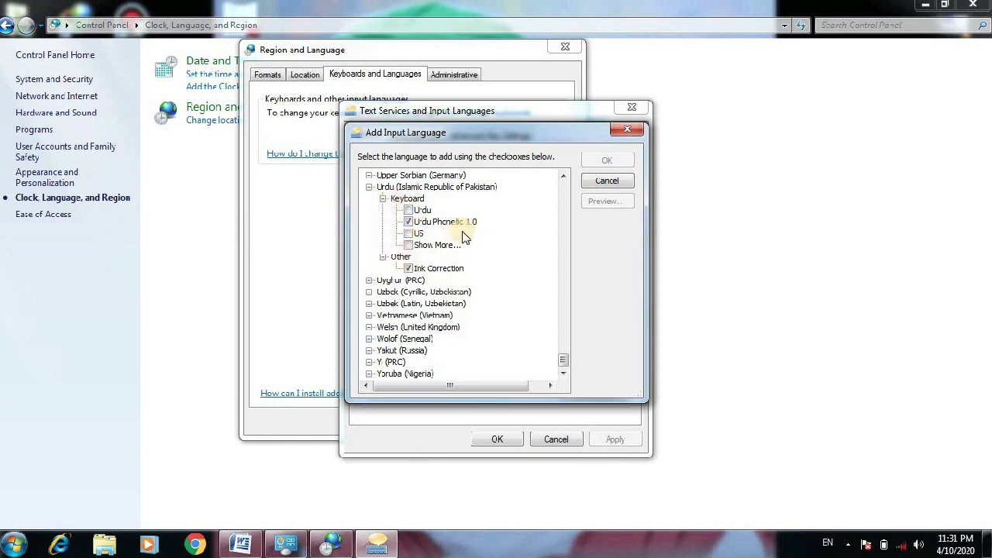
left_click(408, 211)
left_click(604, 161)
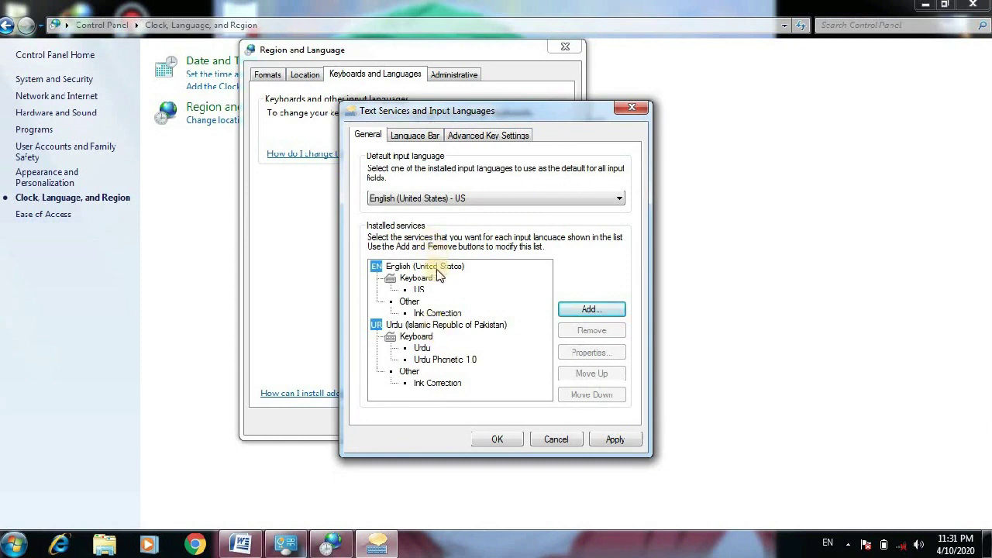
Step: Leave the Language Bar's additional icons option off and show the Advanced Key Settings hotkey list
left_click(410, 136)
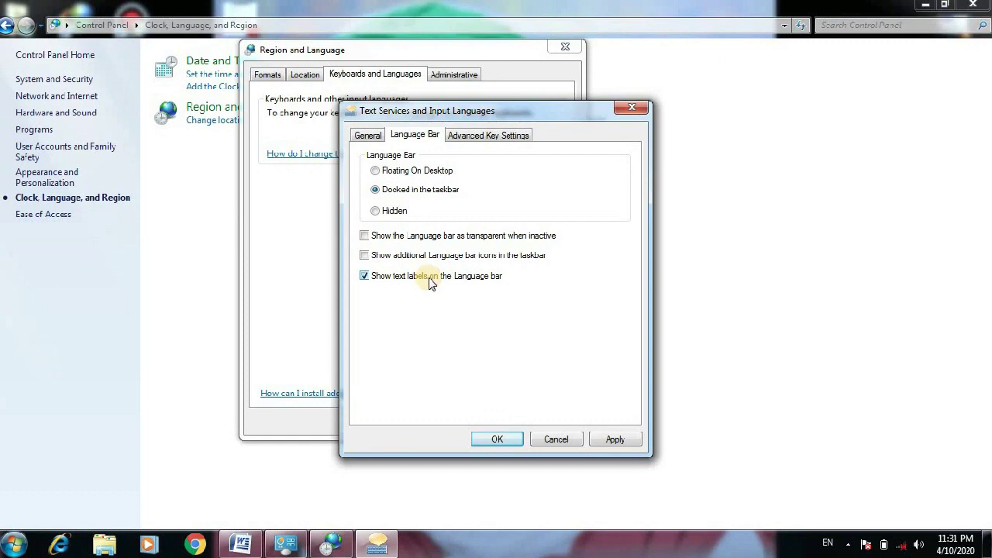
left_click(381, 262)
left_click(381, 262)
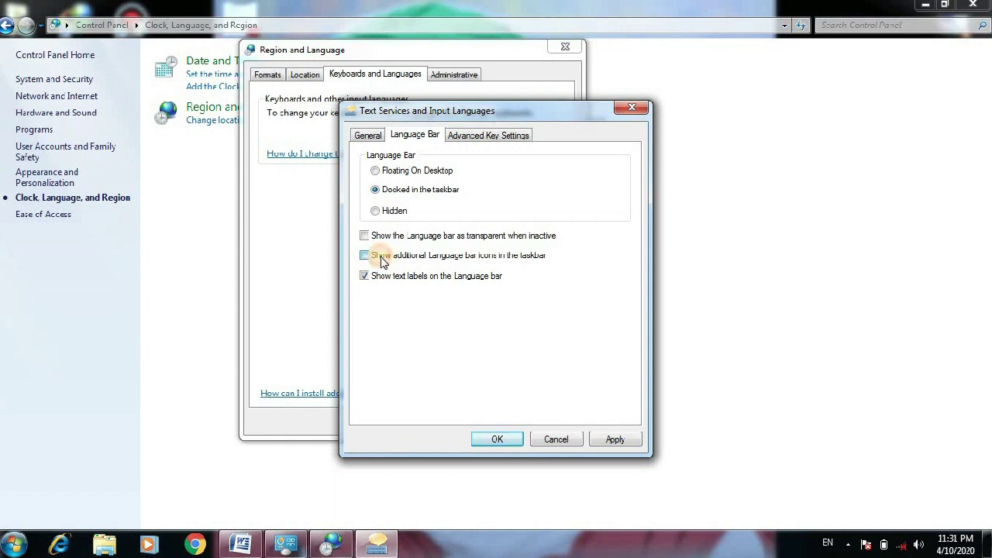
left_click(382, 262)
left_click(382, 262)
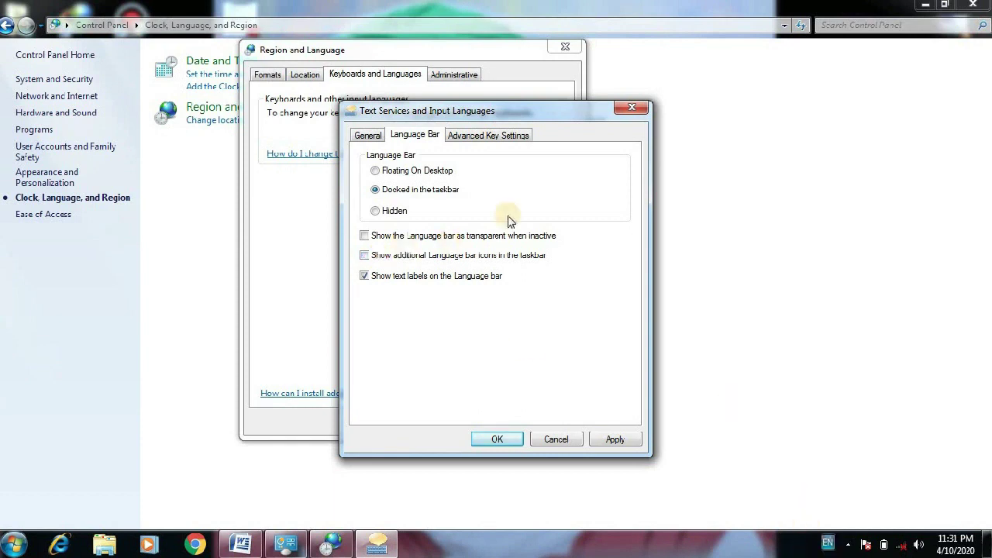
left_click(498, 137)
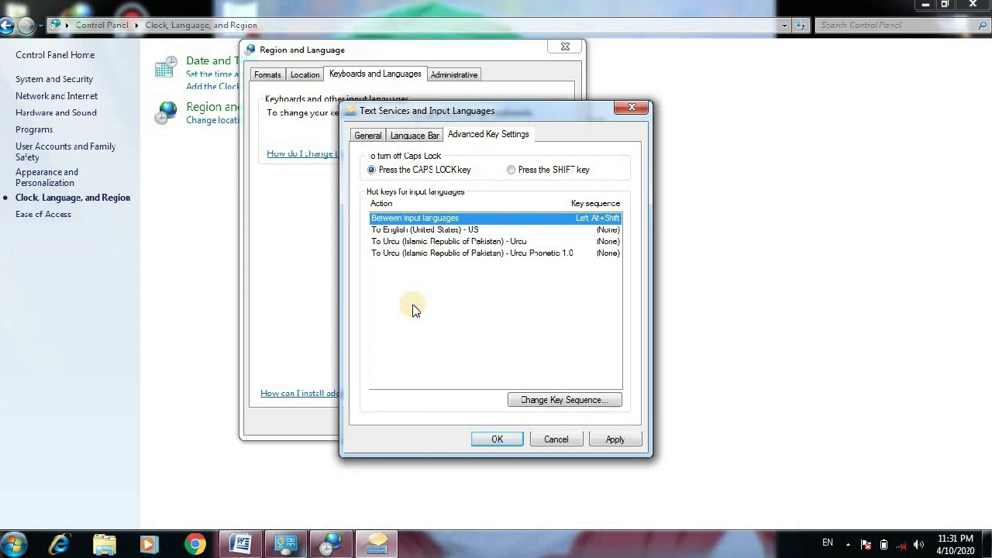
Step: Assign Ctrl+0 as the hotkey for switching to English
left_click(439, 229)
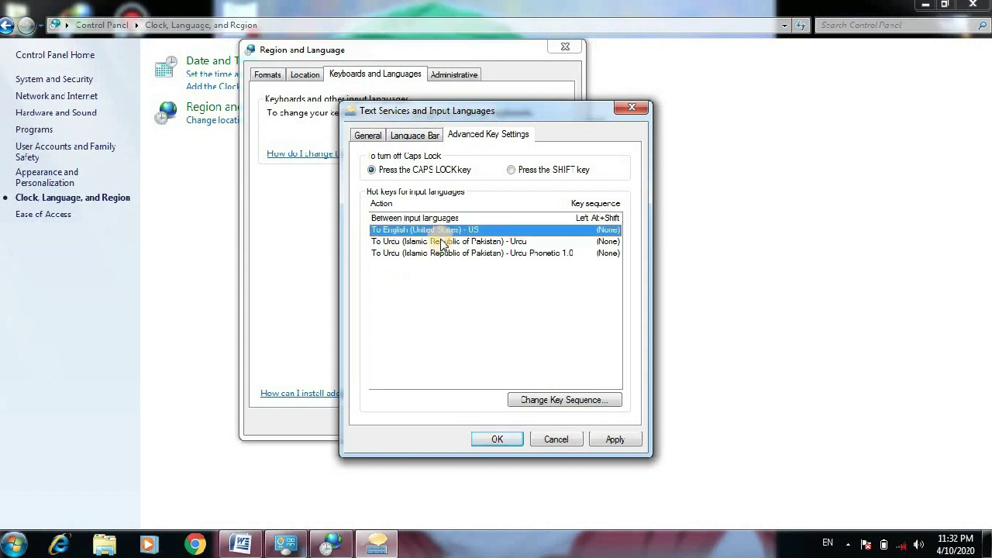
left_click(563, 400)
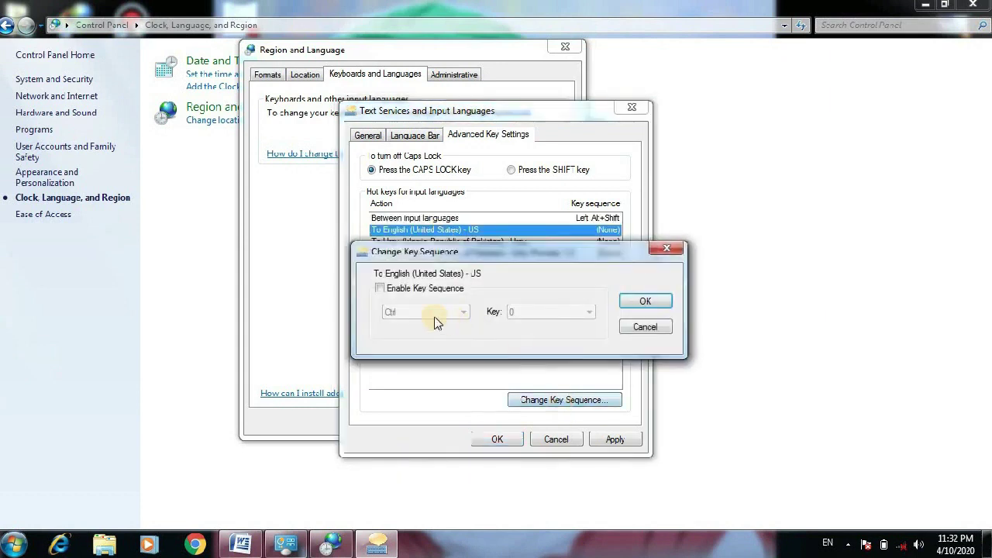
left_click(379, 288)
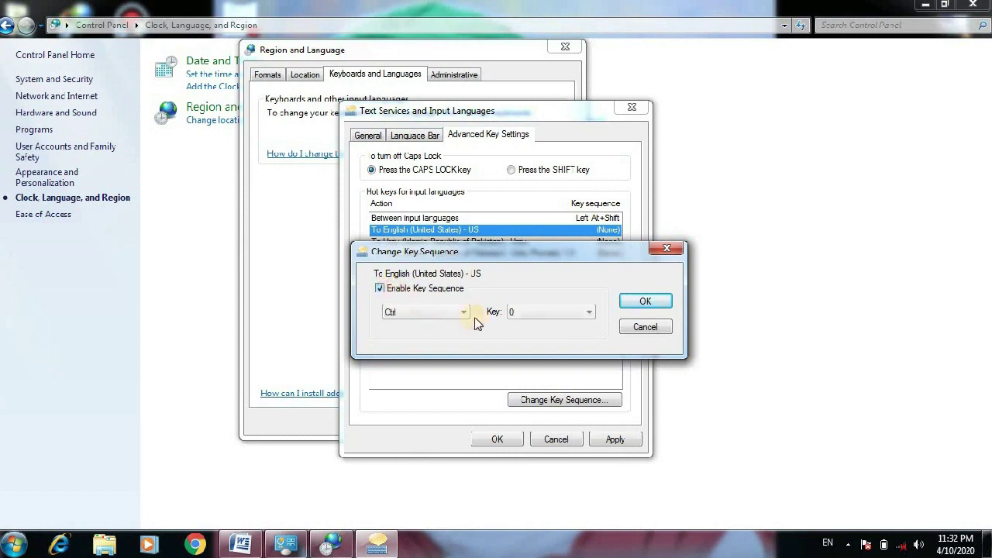
left_click(647, 303)
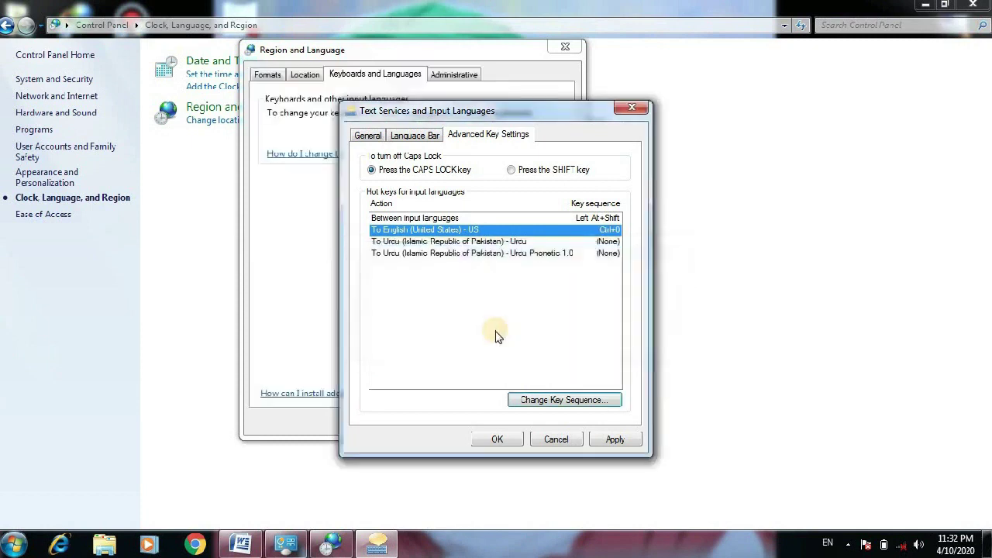
Step: Assign Ctrl+1 to Urdu Phonetic 1.0 and save both language settings dialogs
left_click(458, 254)
left_click(527, 401)
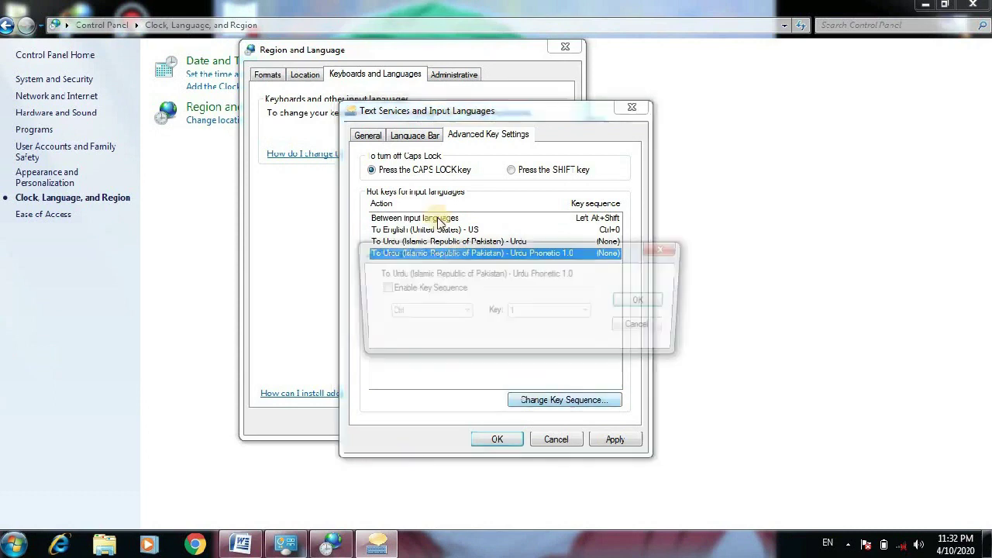
left_click(386, 290)
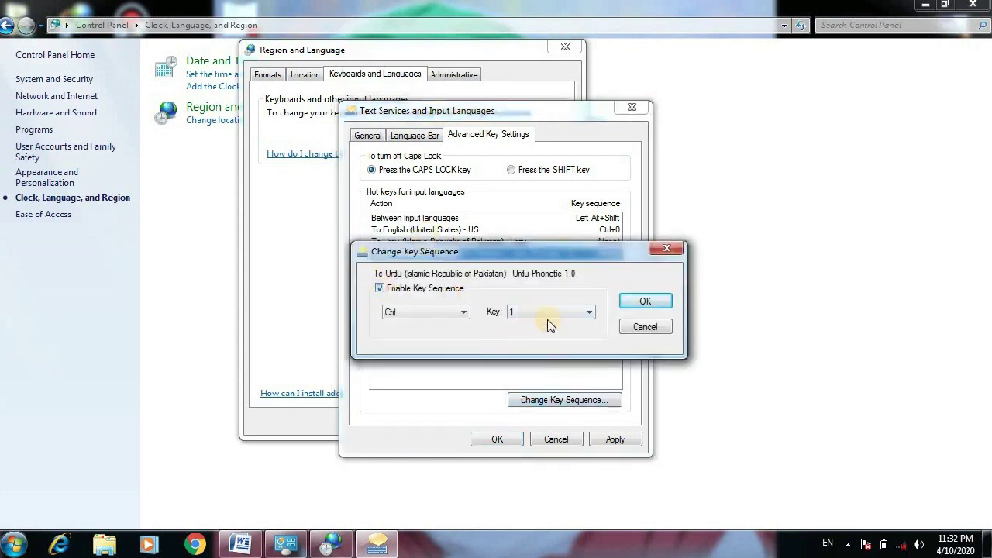
left_click(543, 315)
left_click(541, 321)
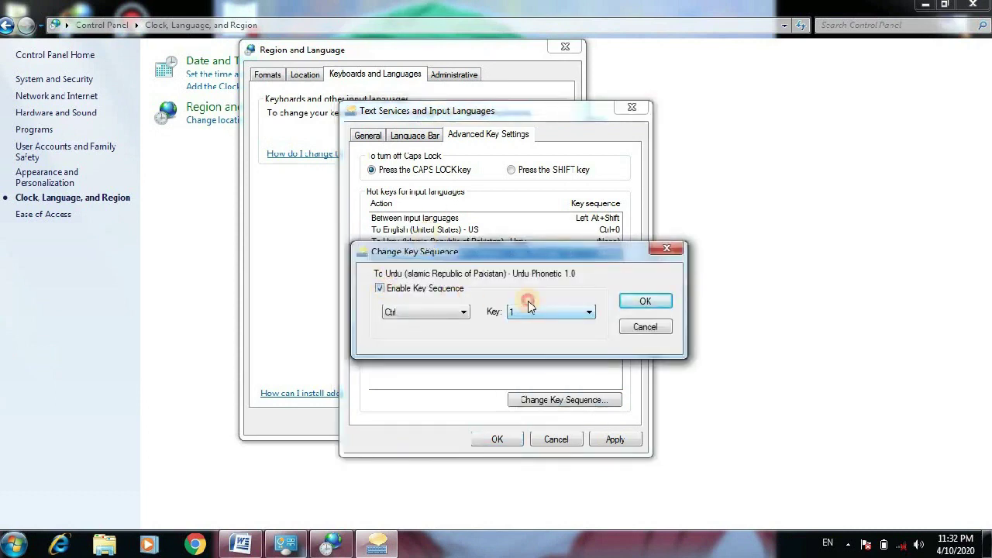
left_click(528, 313)
left_click(413, 314)
left_click(413, 314)
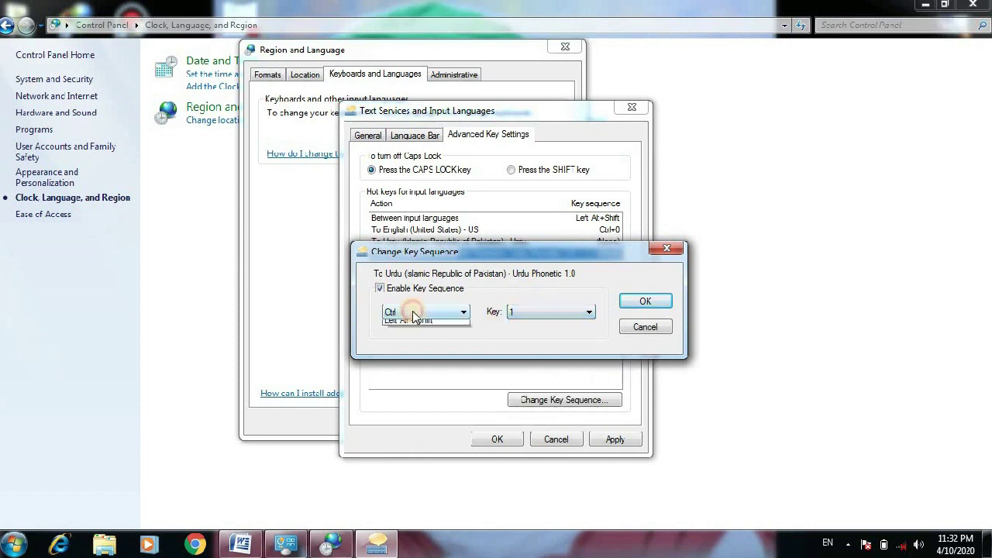
left_click(418, 323)
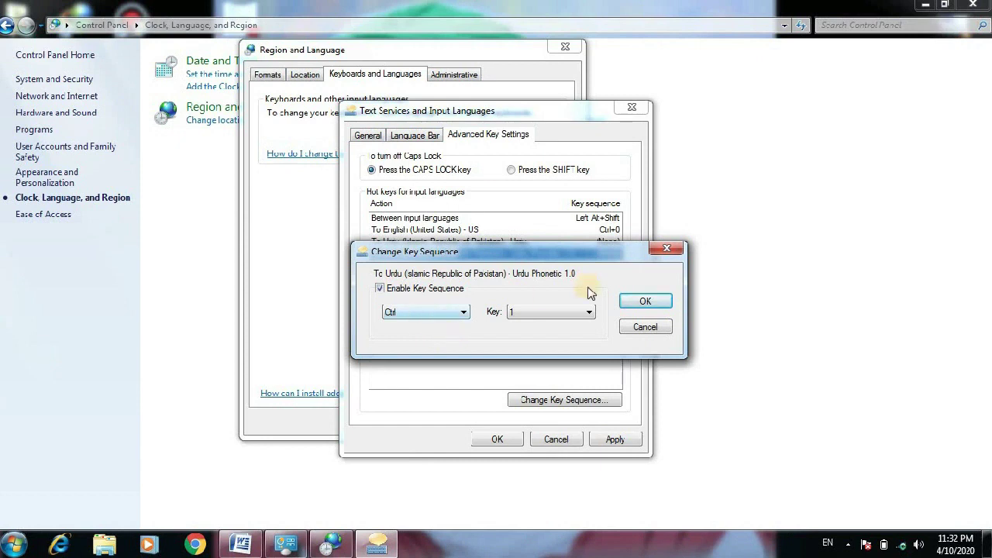
left_click(642, 304)
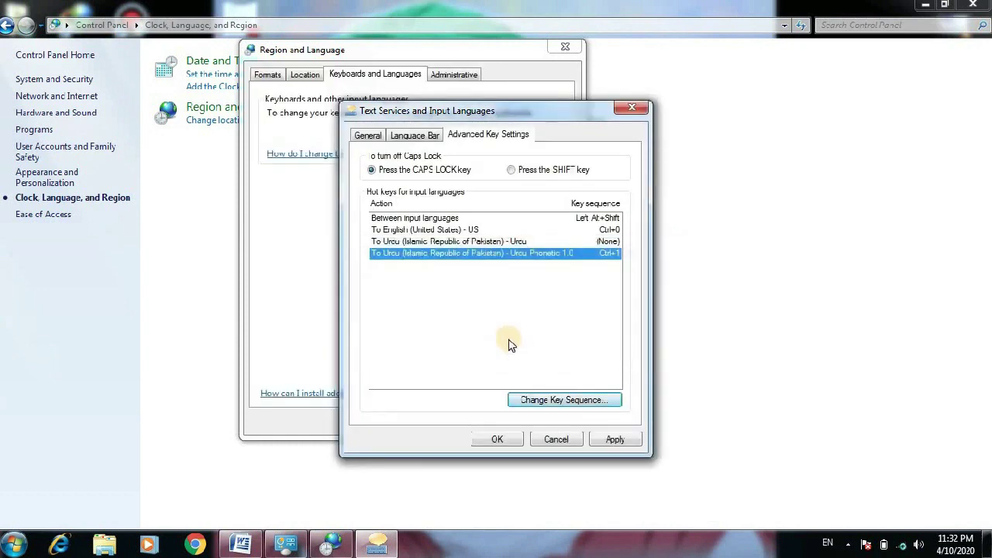
left_click(497, 440)
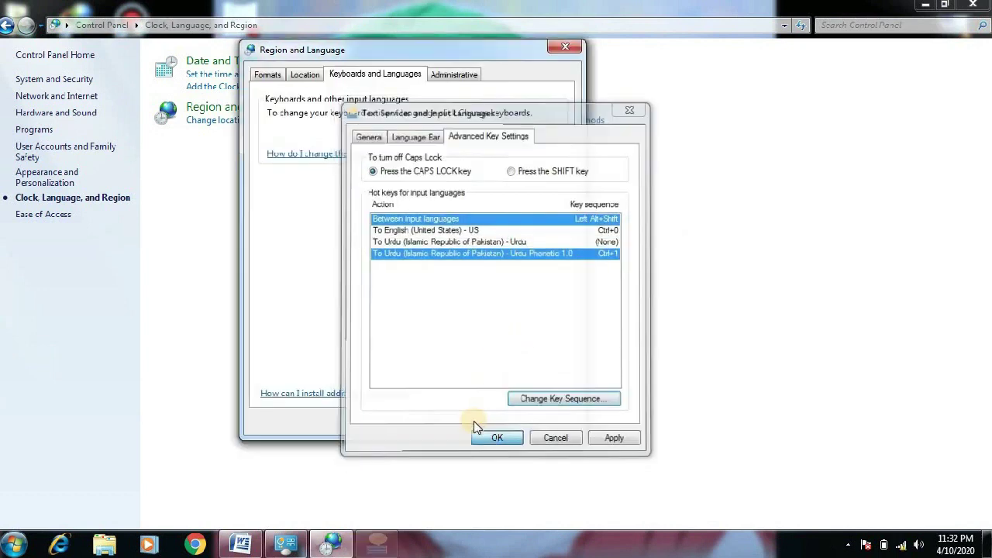
left_click(436, 422)
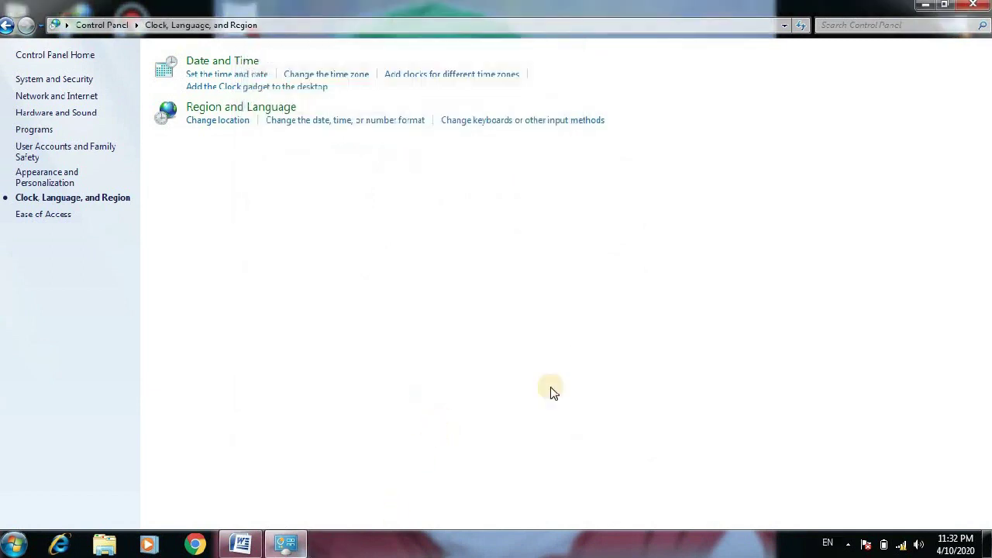
left_click(974, 6)
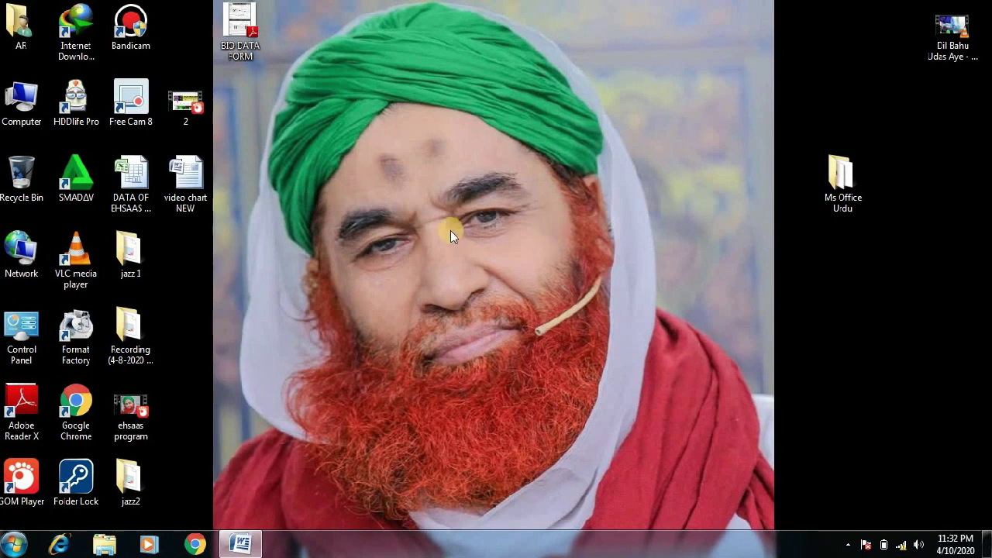
left_click(241, 544)
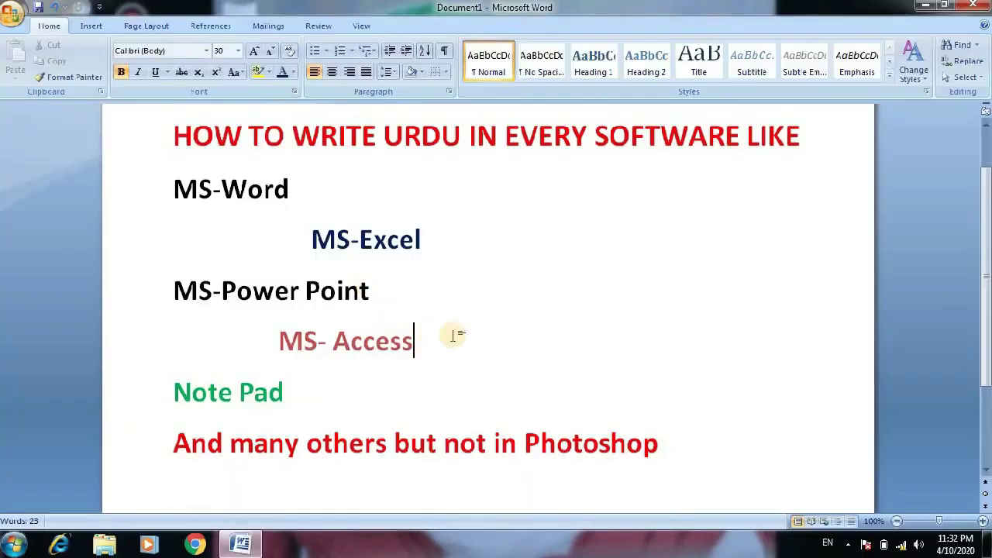
left_click(443, 234)
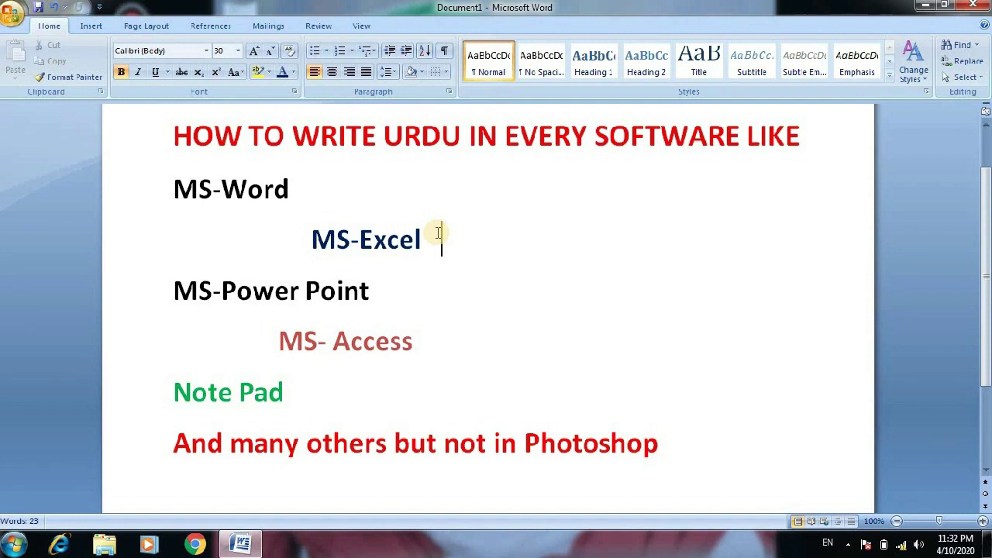
left_click(437, 230)
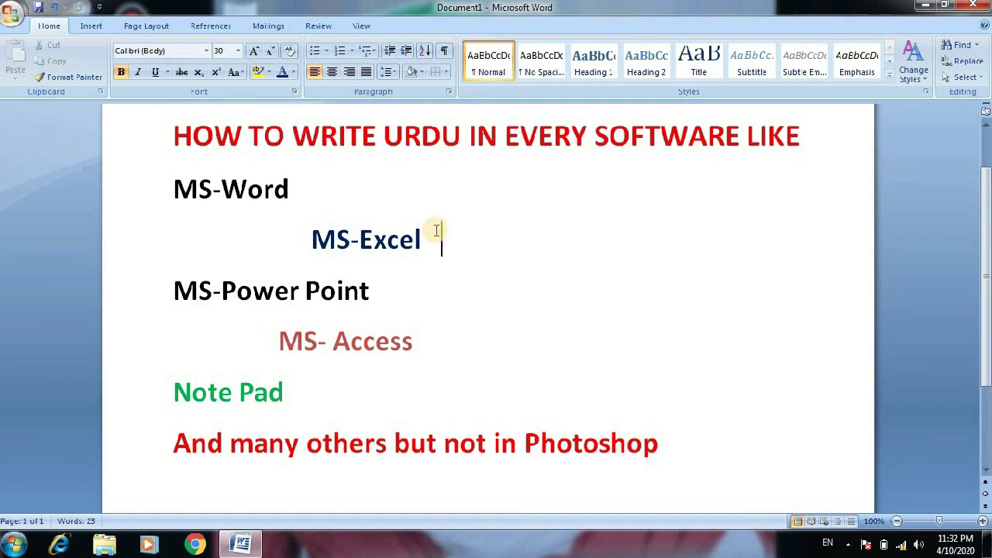
type("HAHA")
key("BackSpace")
key("BackSpace")
key("BackSpace")
key("BackSpace")
type("SECRET")
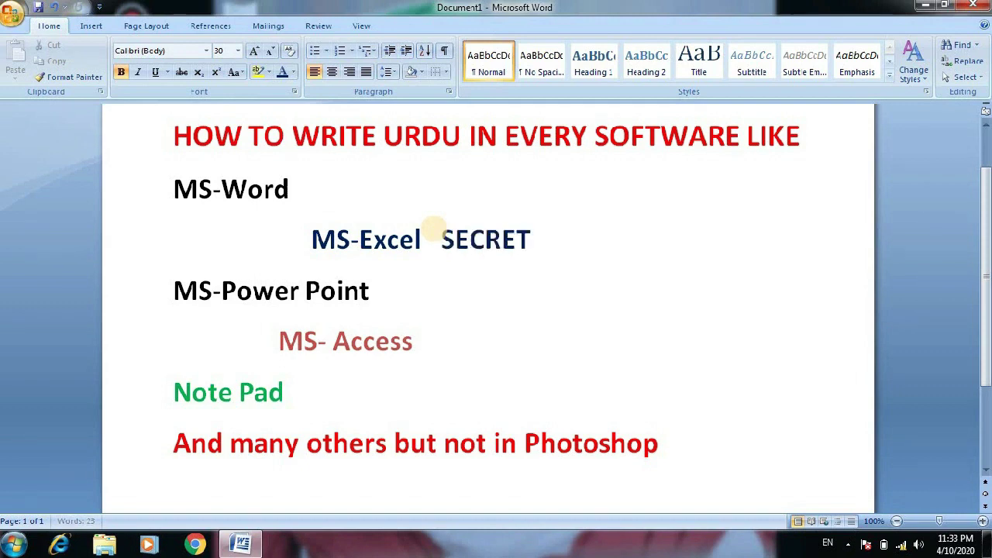
type("4U")
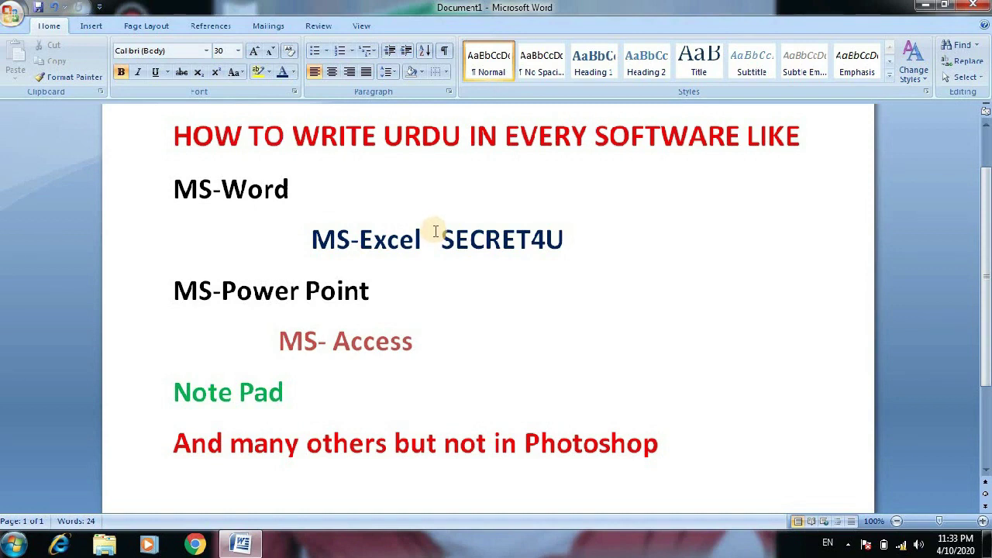
Step: Type the Urdu phrase 'اردو لکھنے کے طریقے' with the phonetic keyboard, keeping MS-Power Point on its own line
key("alt+shift")
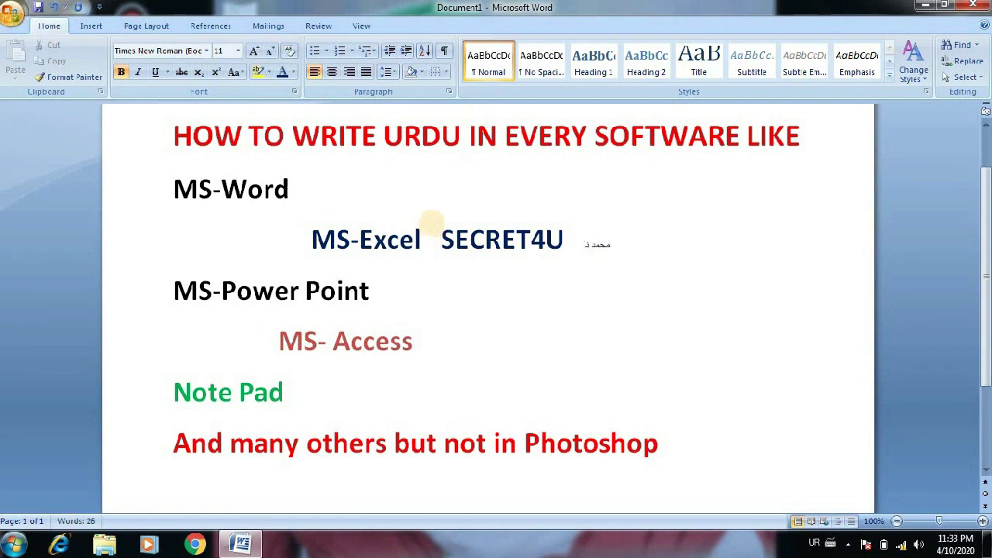
type("اصر")
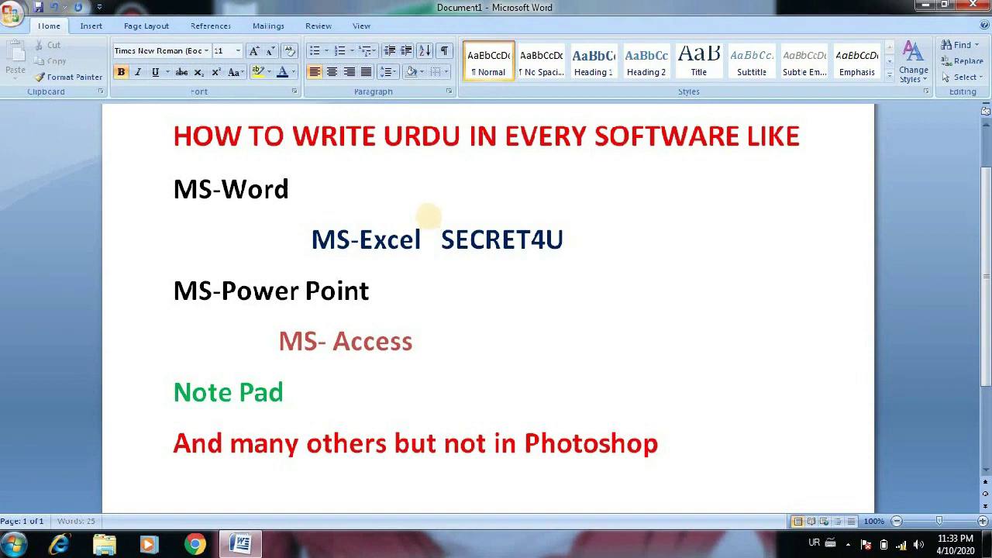
type(" لو")
type("نے کے ")
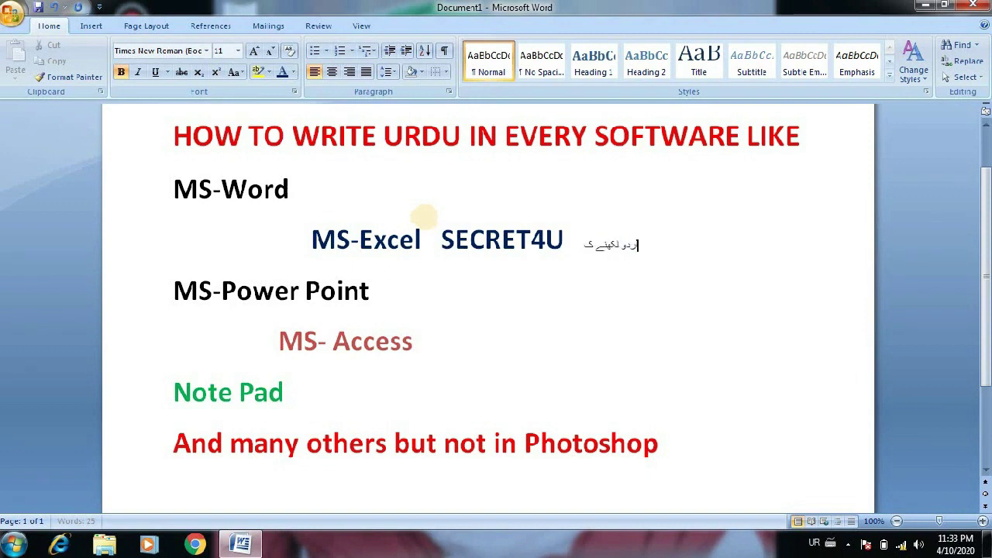
type("طریقے")
key("Delete")
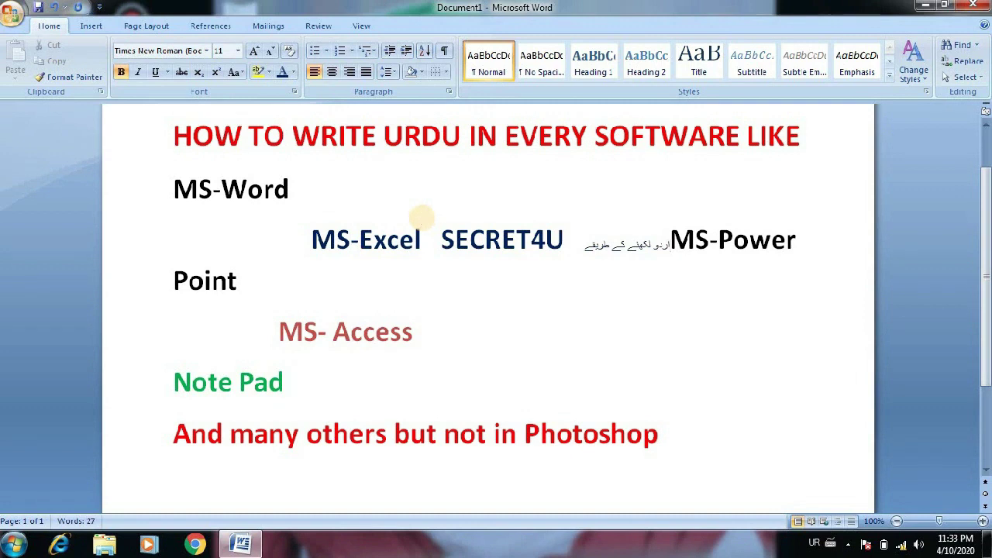
key("Return")
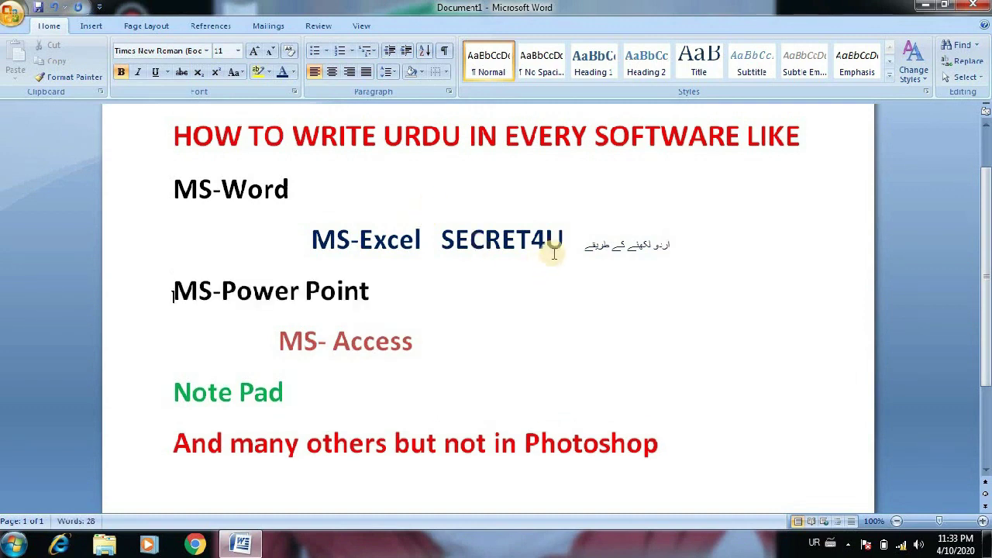
Step: Apply the Jameel Noori Nastaleeq font to the Urdu phrase after SECRET4U
left_click_drag(581, 241, 685, 253)
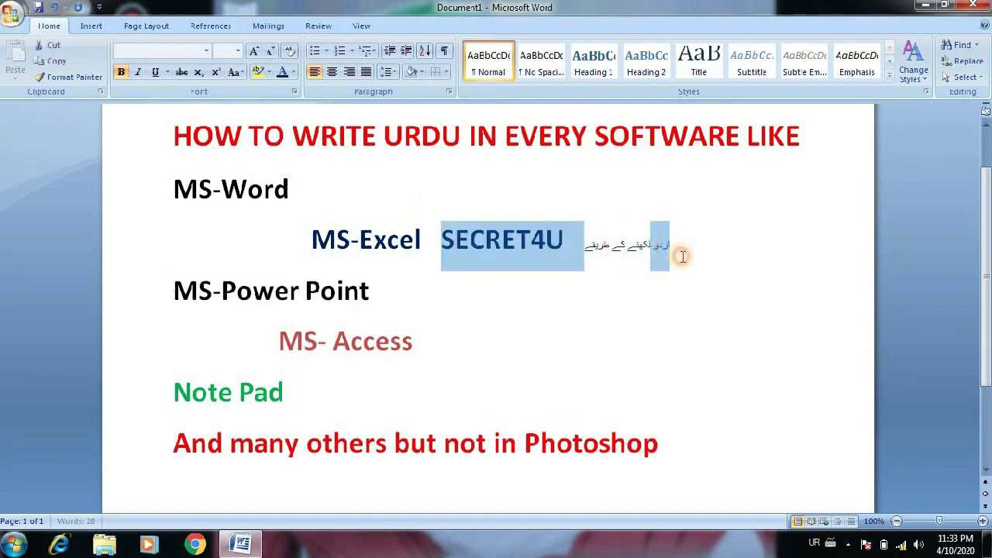
left_click_drag(613, 249, 671, 245)
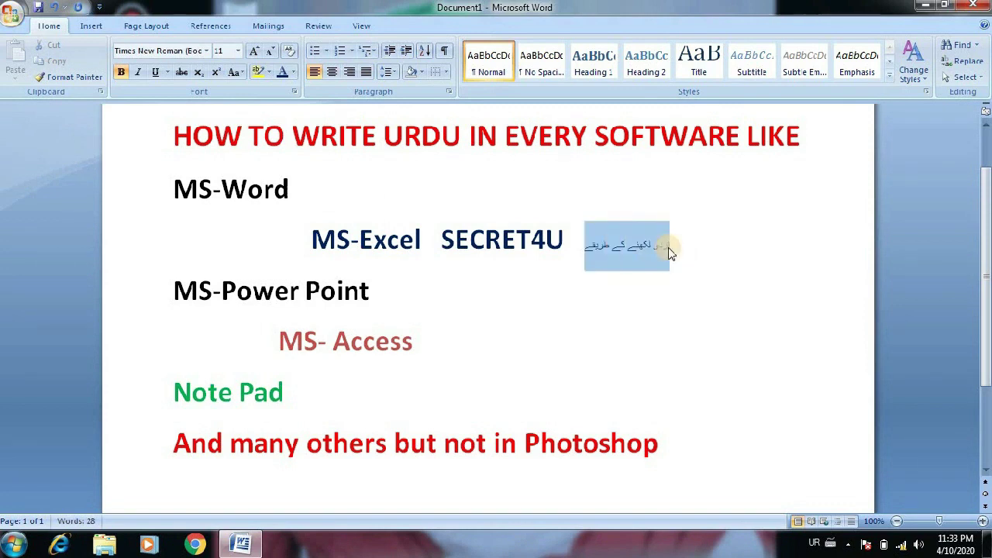
left_click(206, 51)
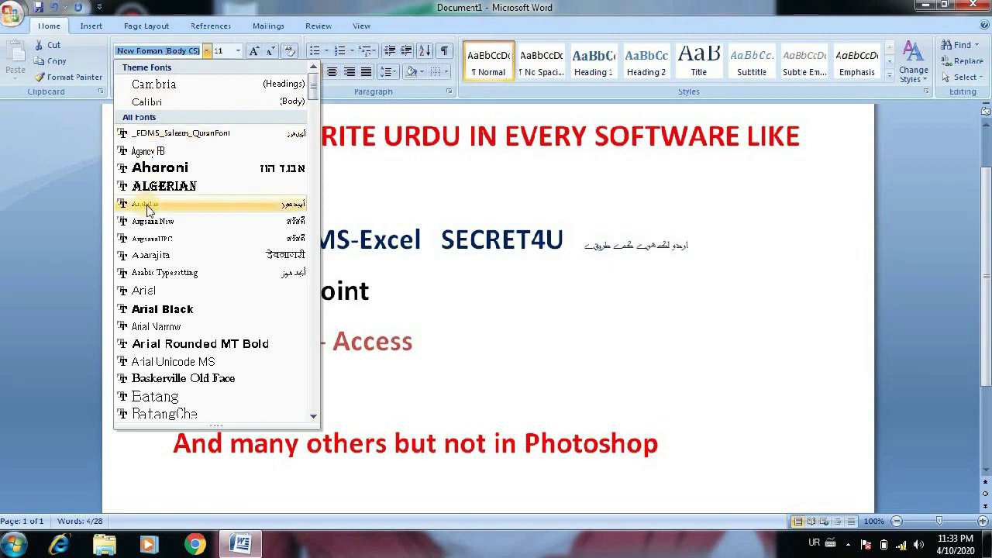
scroll(146, 198, "down", 6)
scroll(149, 210, "down", 10)
scroll(149, 210, "down", 8)
scroll(149, 211, "down", 10)
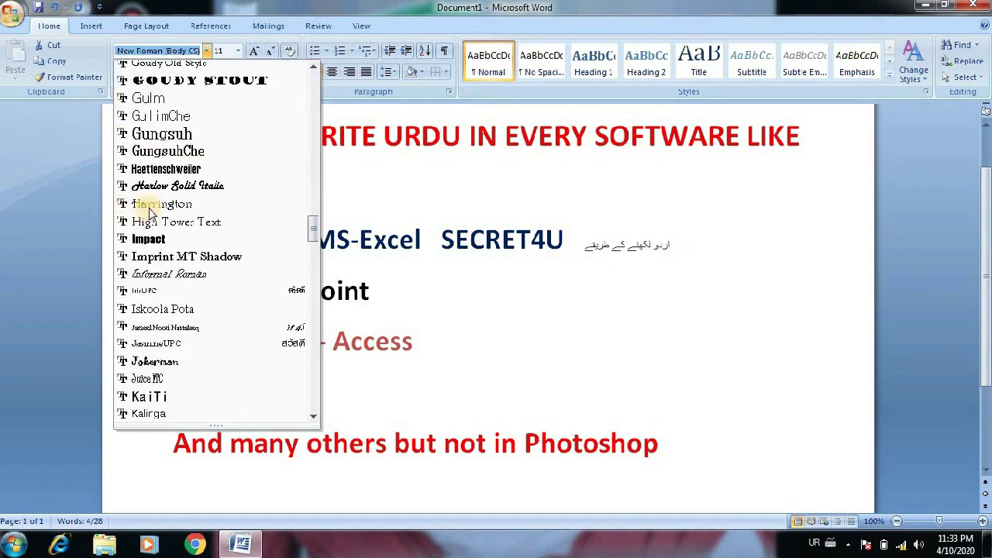
scroll(149, 211, "down", 9)
scroll(151, 213, "down", 2)
scroll(149, 211, "down", 6)
scroll(150, 212, "down", 7)
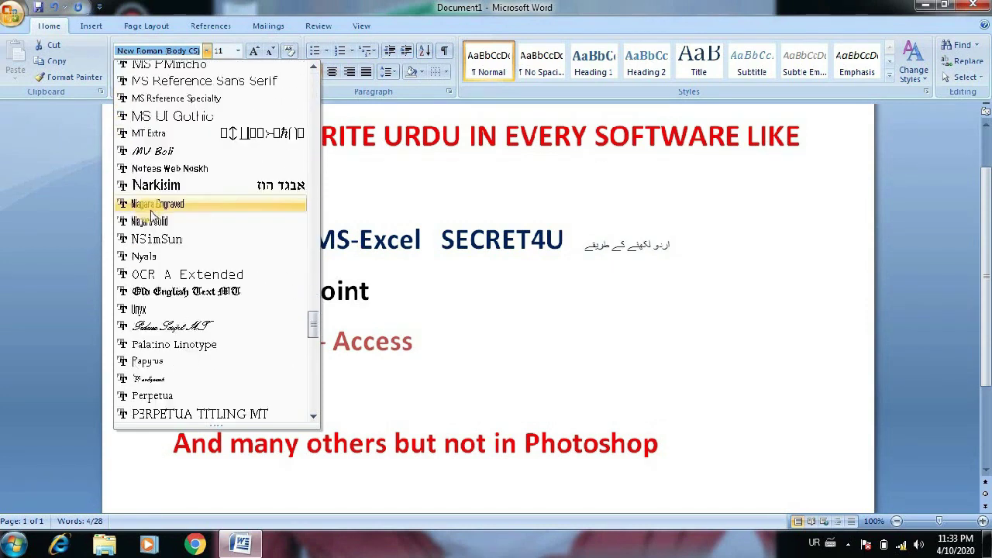
scroll(155, 214, "down", 7)
scroll(155, 213, "up", 7)
scroll(155, 214, "up", 3)
scroll(155, 213, "up", 4)
scroll(155, 213, "up", 3)
scroll(155, 213, "up", 4)
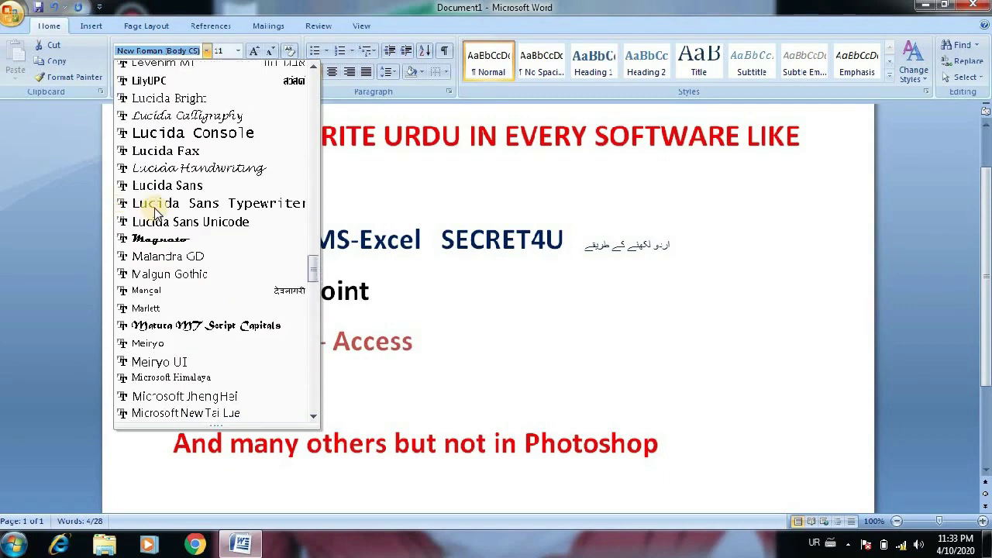
scroll(155, 213, "up", 1)
scroll(155, 213, "up", 4)
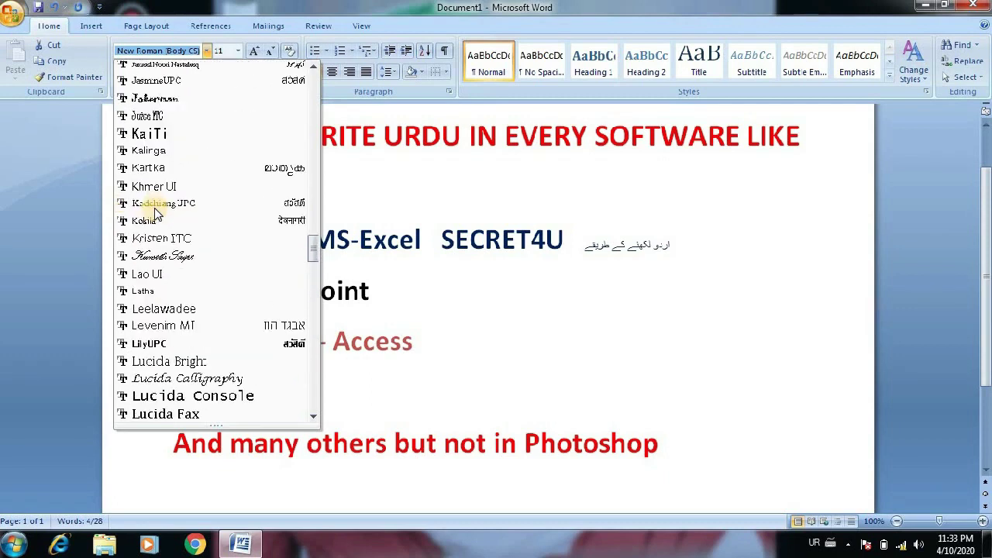
left_click(155, 67)
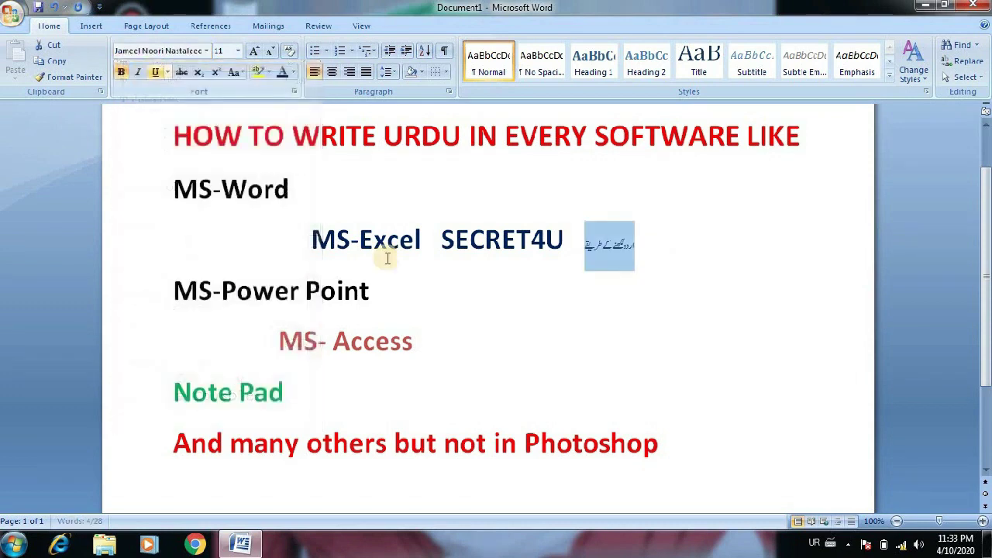
Step: Enlarge the Urdu phrase to 48 pt and deselect it
left_click(237, 50)
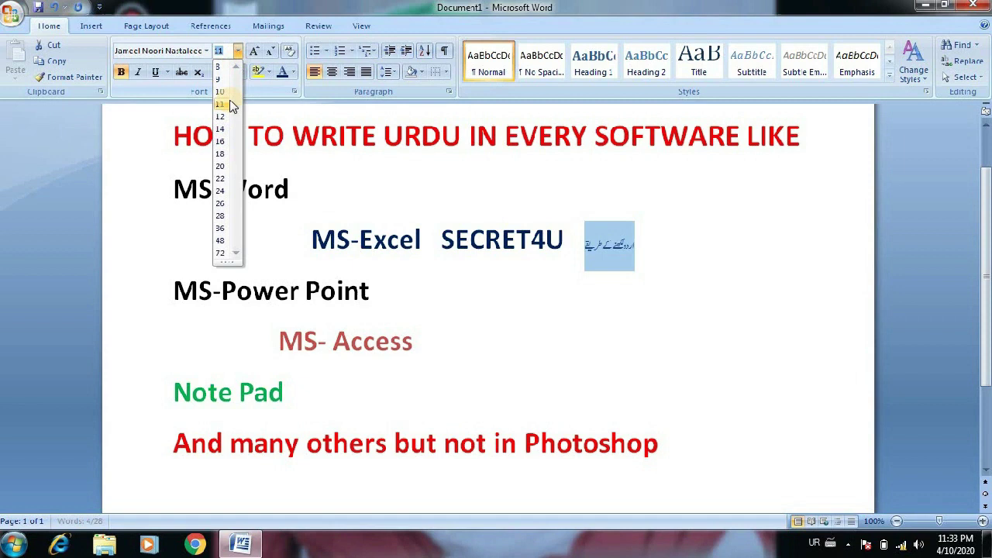
left_click(225, 241)
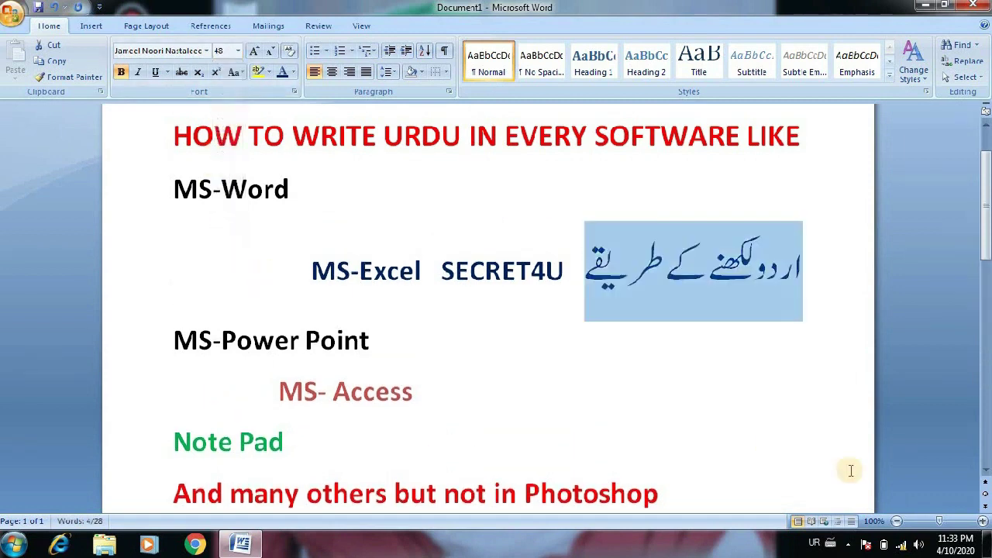
left_click(811, 410)
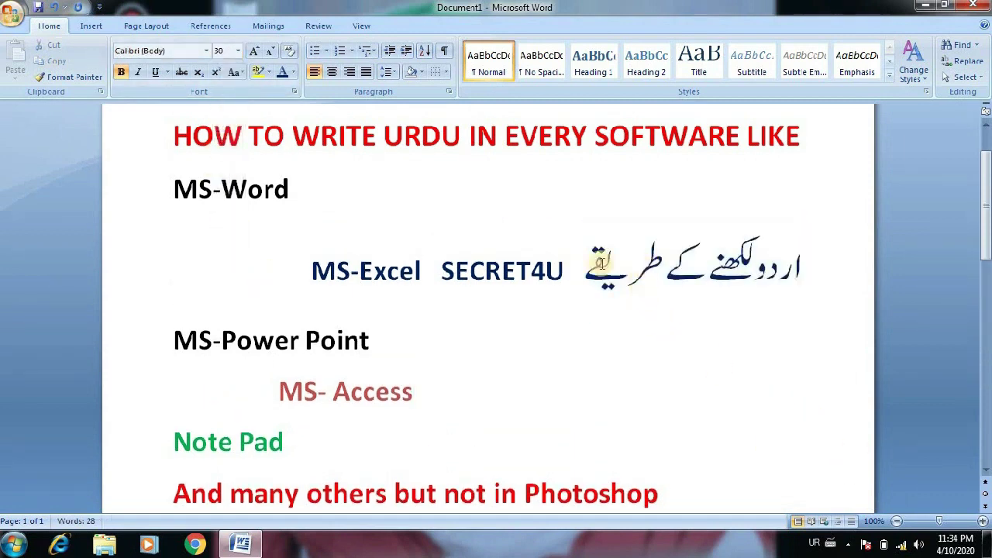
Step: Open Notepad from the Start menu and maximize its window
left_click(14, 542)
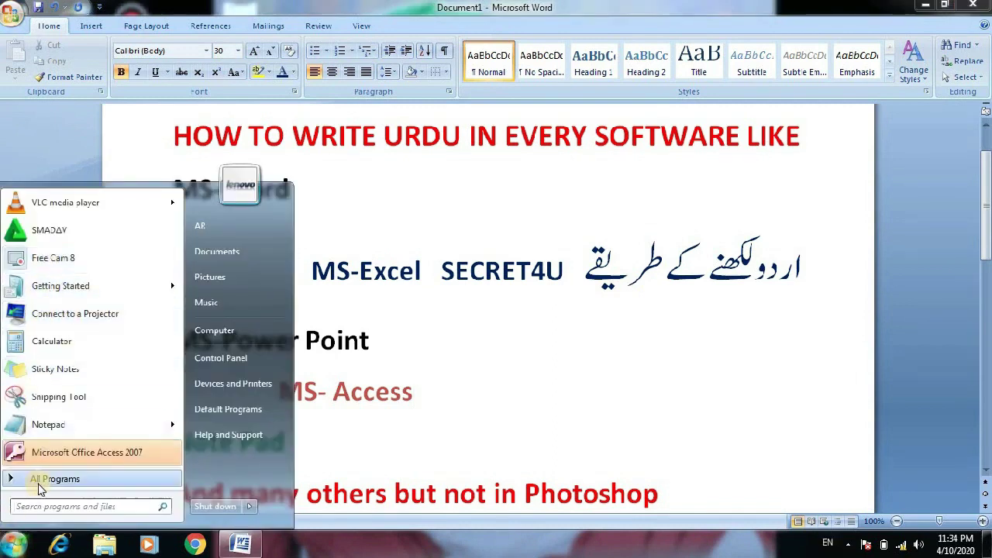
left_click(43, 485)
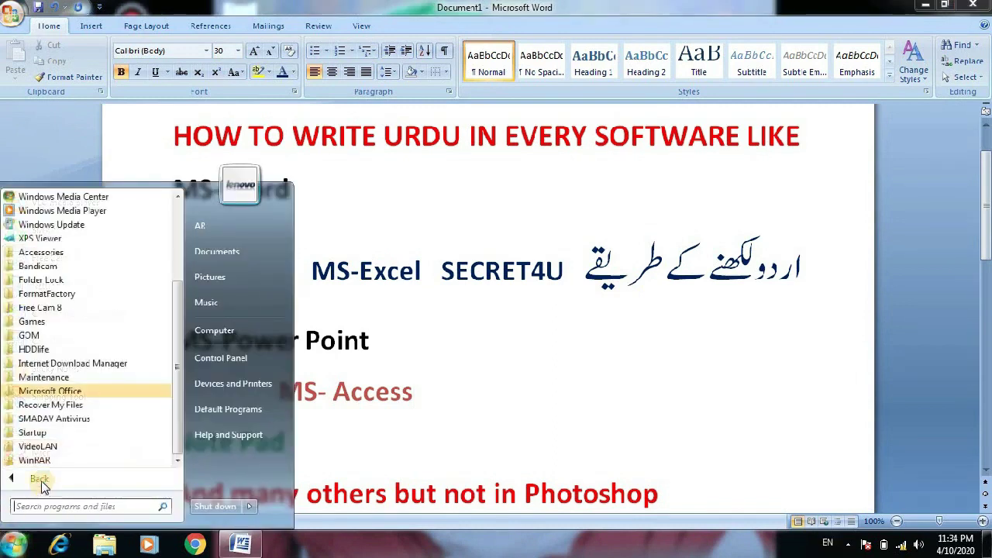
left_click(41, 480)
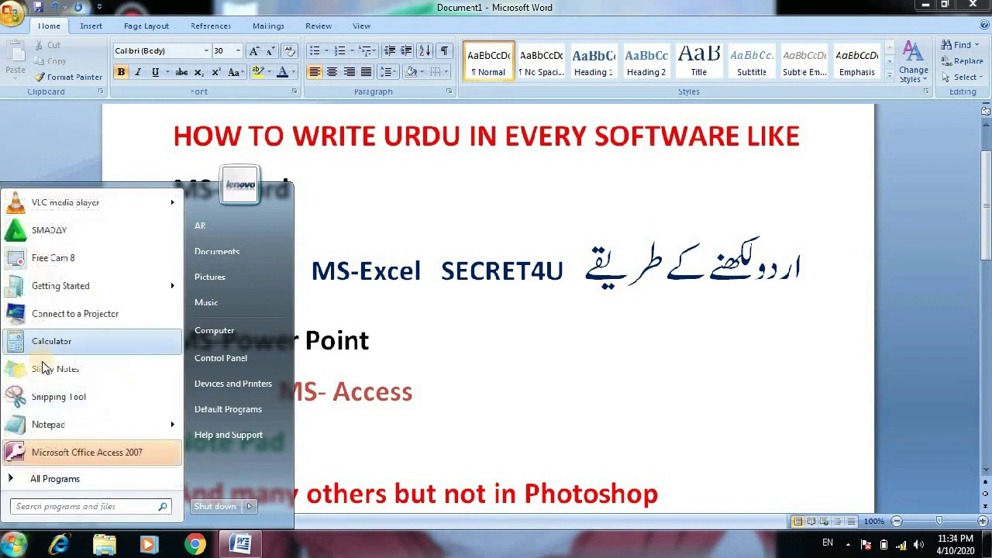
right_click(39, 425)
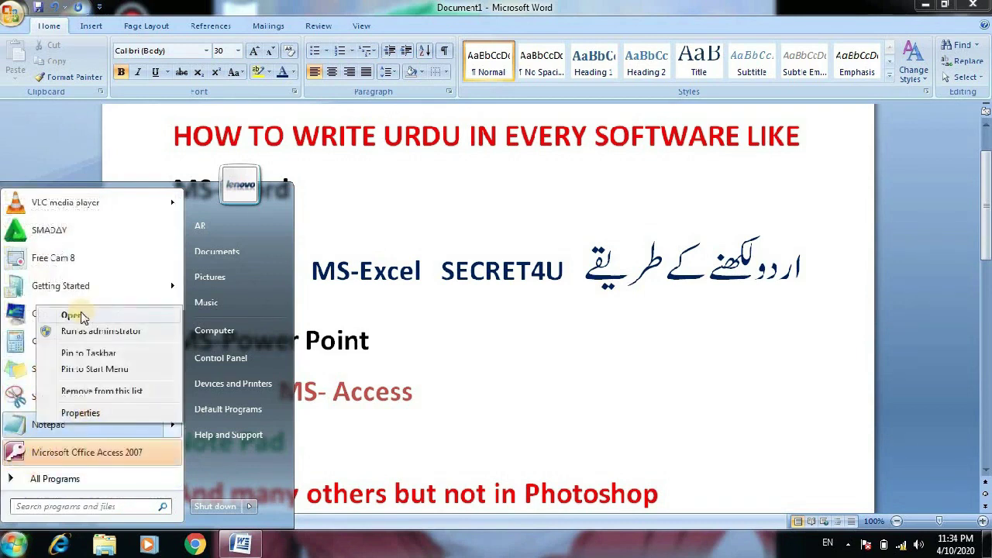
left_click(72, 315)
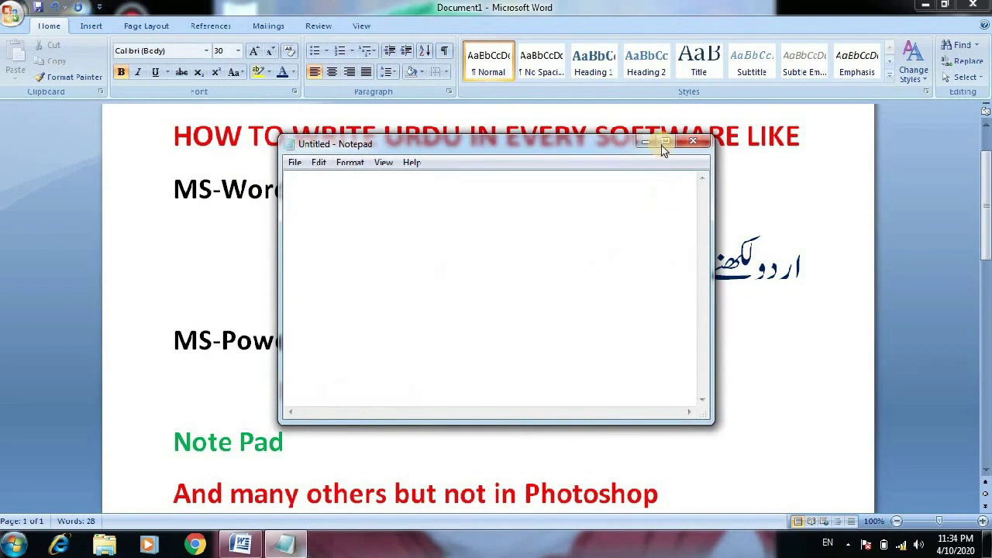
left_click(665, 141)
Step: Type FSDFDAAJDJ, then switch to Urdu and type the person's name in Urdu script
type("F")
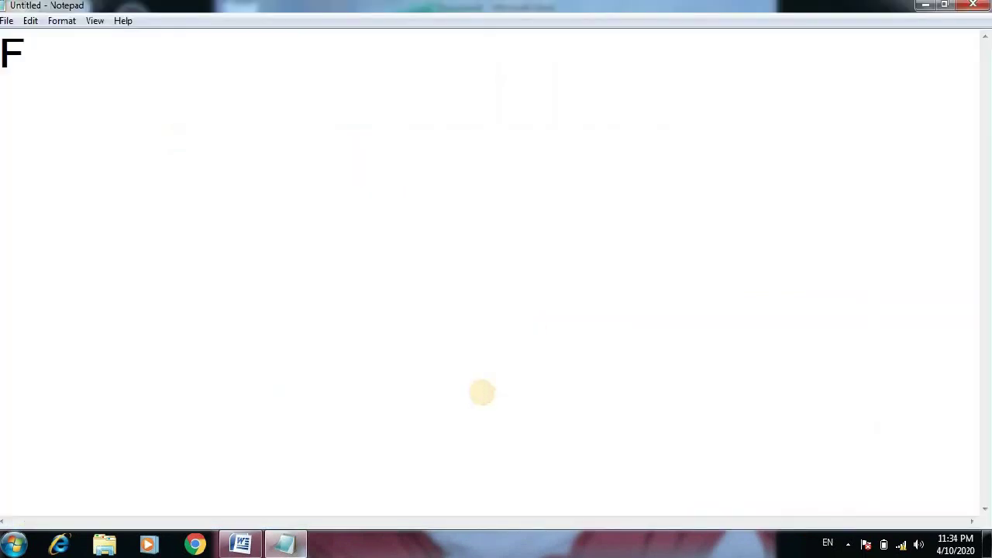
type("SDFDAAJDJ")
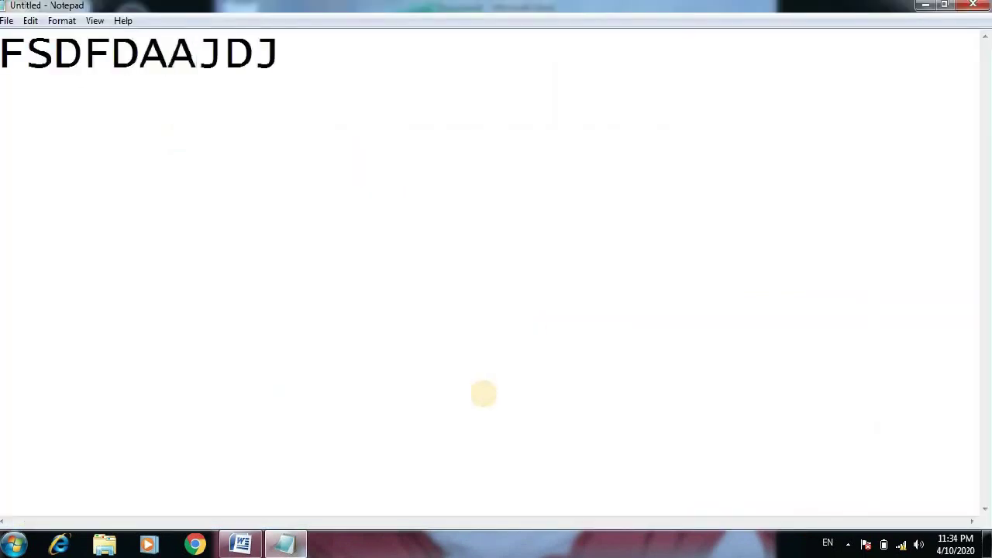
key("alt+shift")
type("اسس")
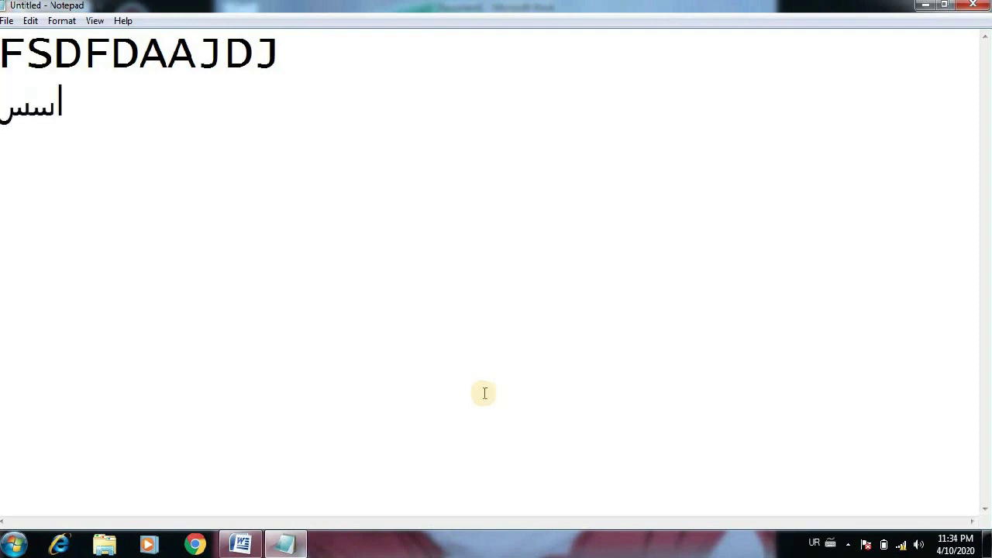
key("BackSpace")
key("BackSpace")
key("BackSpace")
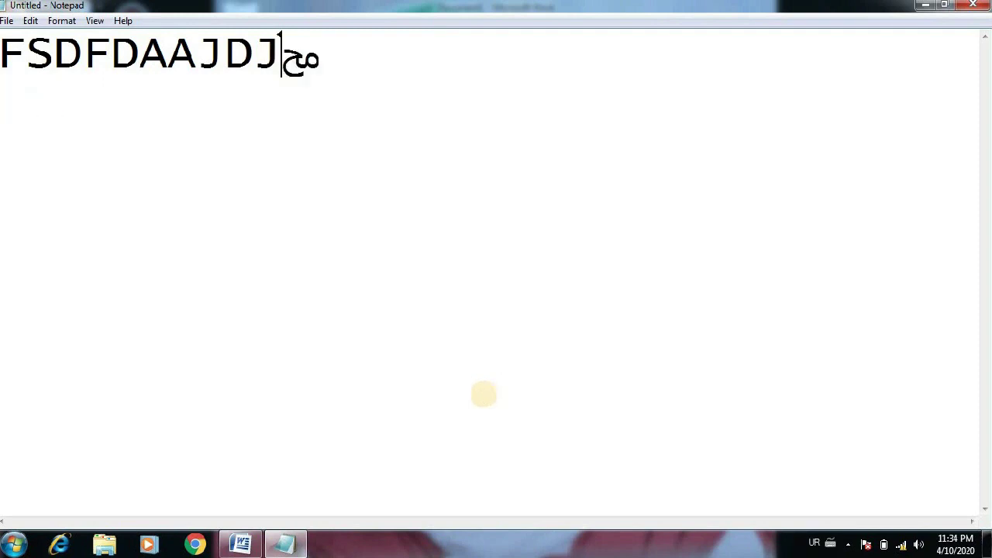
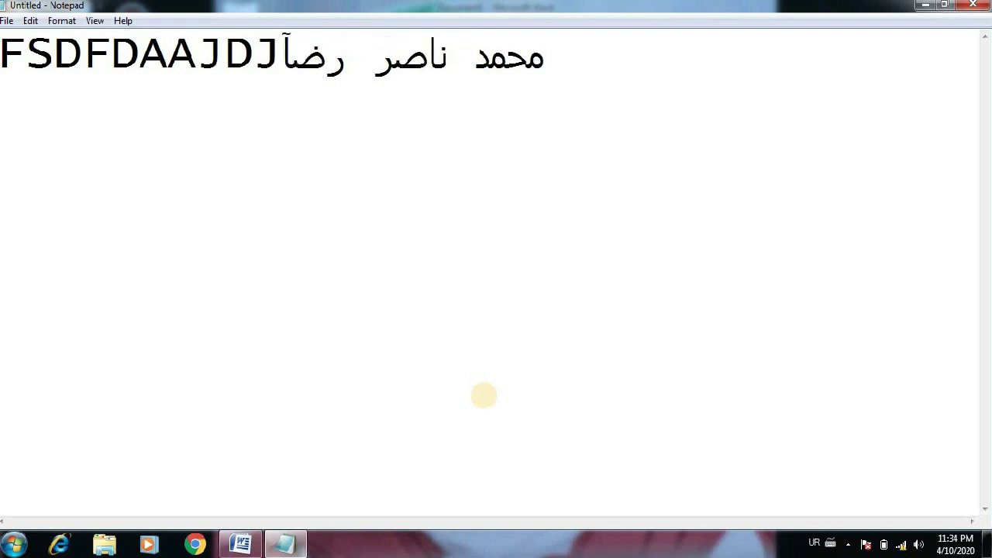
Step: Minimize Notepad and launch Excel 2007 from the Start menu's Microsoft Office folder
left_click(933, 10)
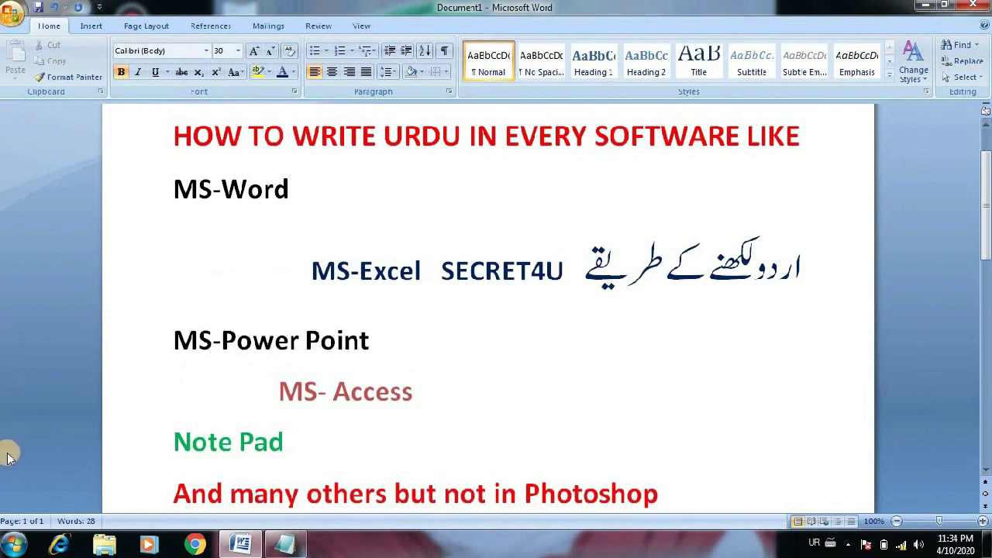
left_click(9, 548)
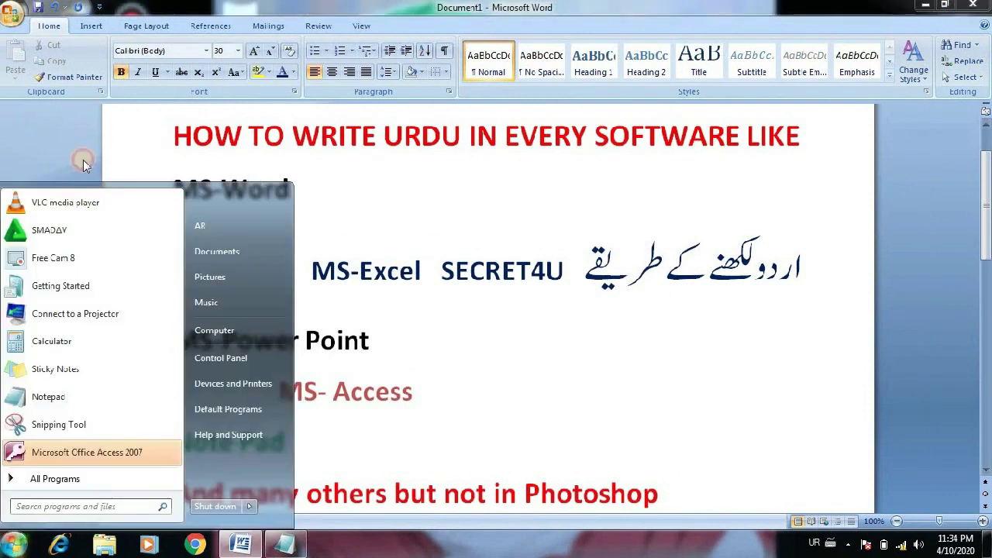
left_click(55, 479)
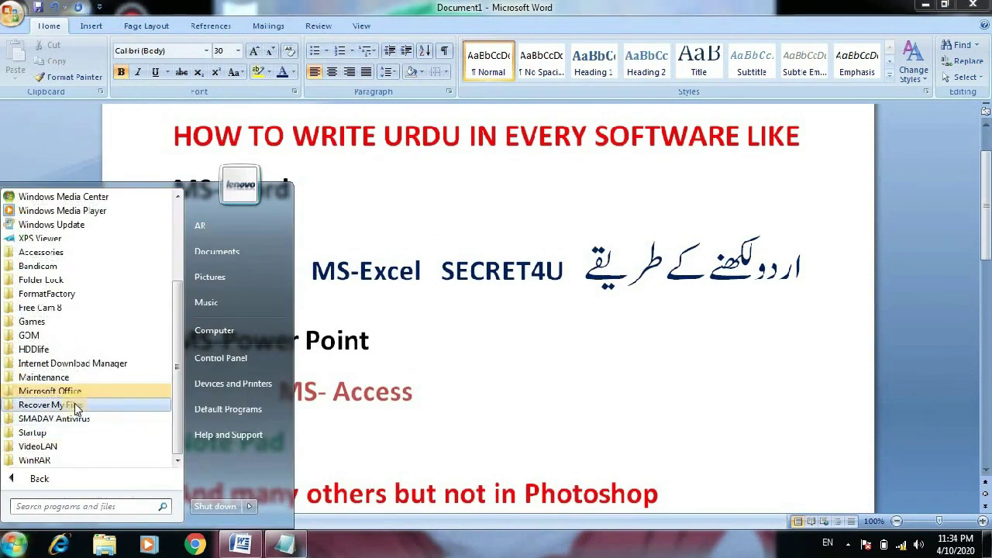
left_click(55, 392)
scroll(73, 372, "down", 1)
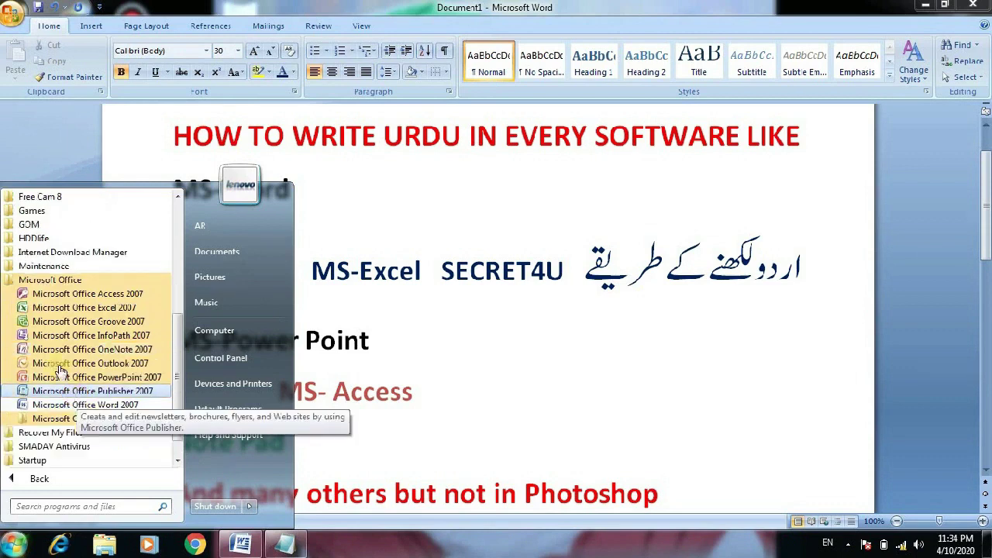
right_click(65, 309)
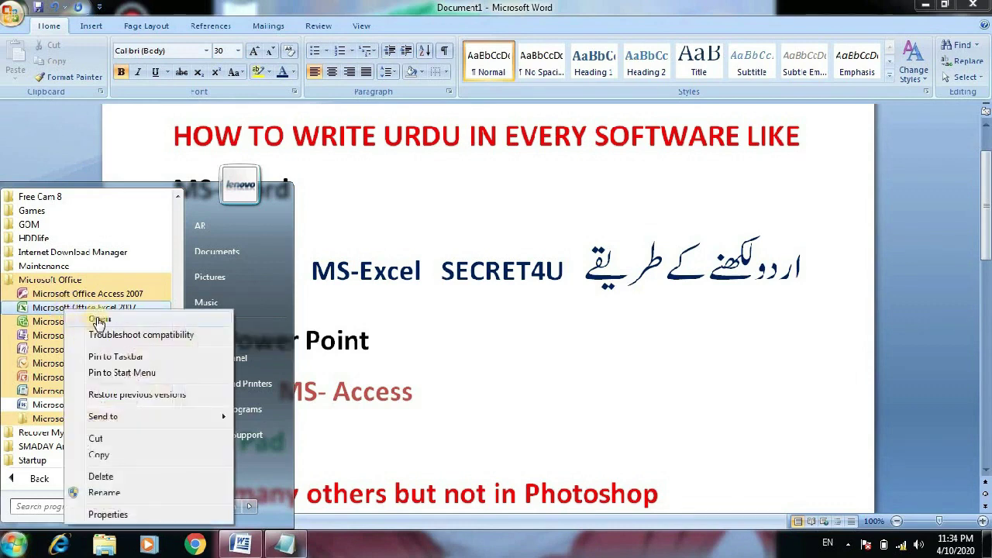
left_click(99, 320)
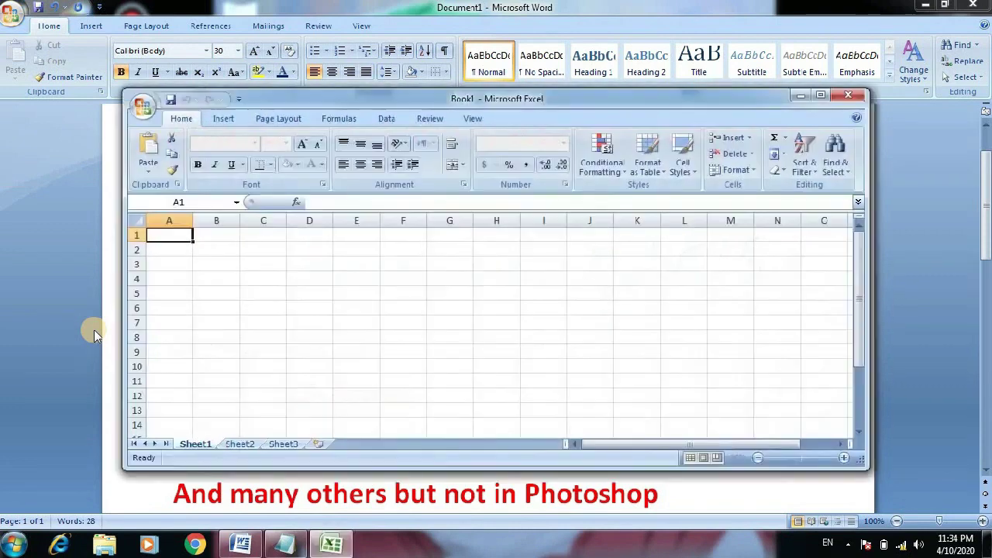
Step: Maximize Excel, widen column D, and enter DAFDFSAJKFDJFAD in cell D5
left_click(820, 95)
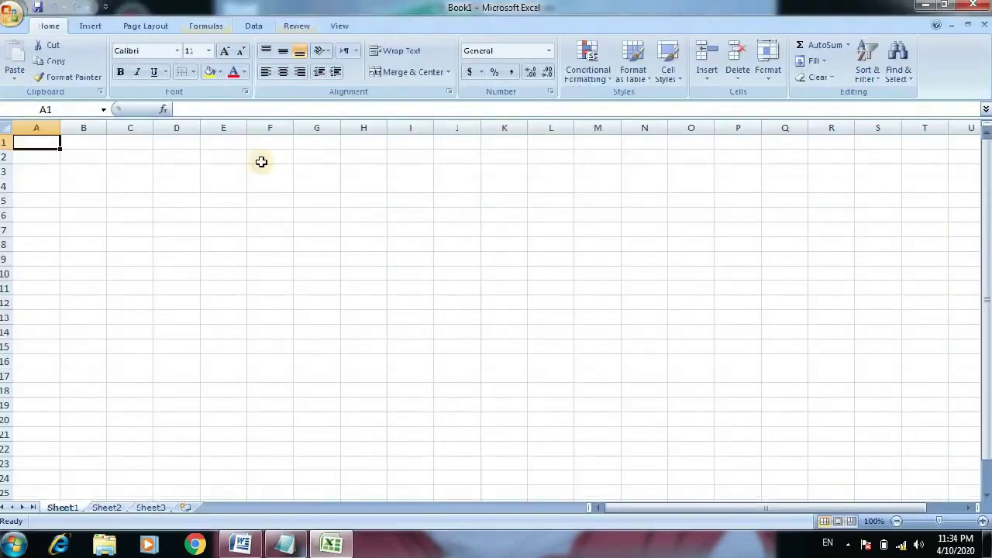
scroll(521, 353, "up", 8, "ctrl")
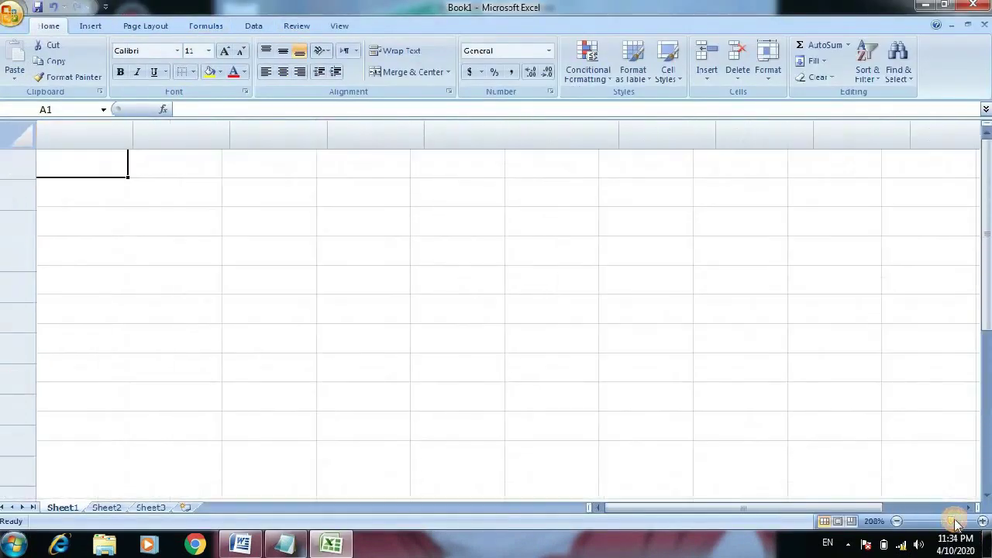
left_click(384, 281)
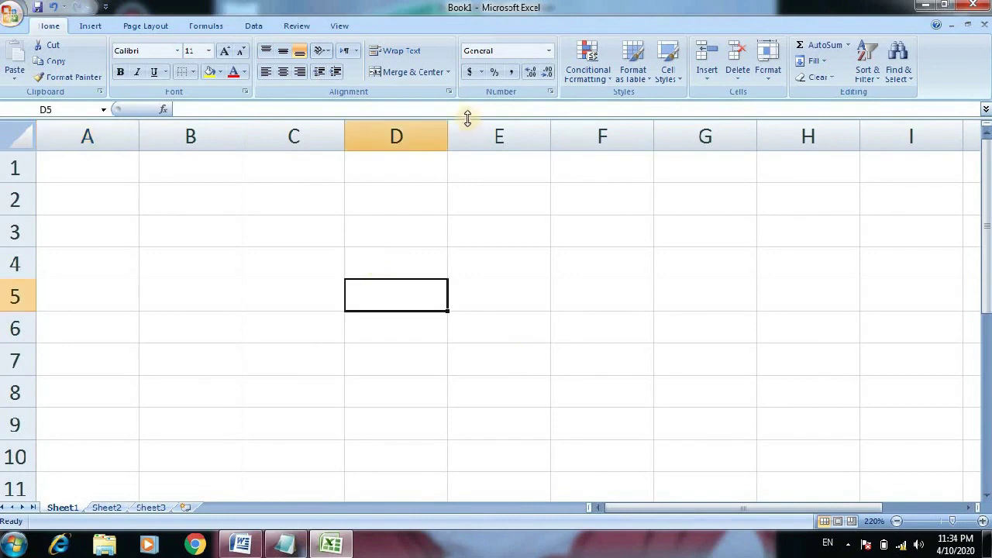
left_click_drag(443, 117, 647, 124)
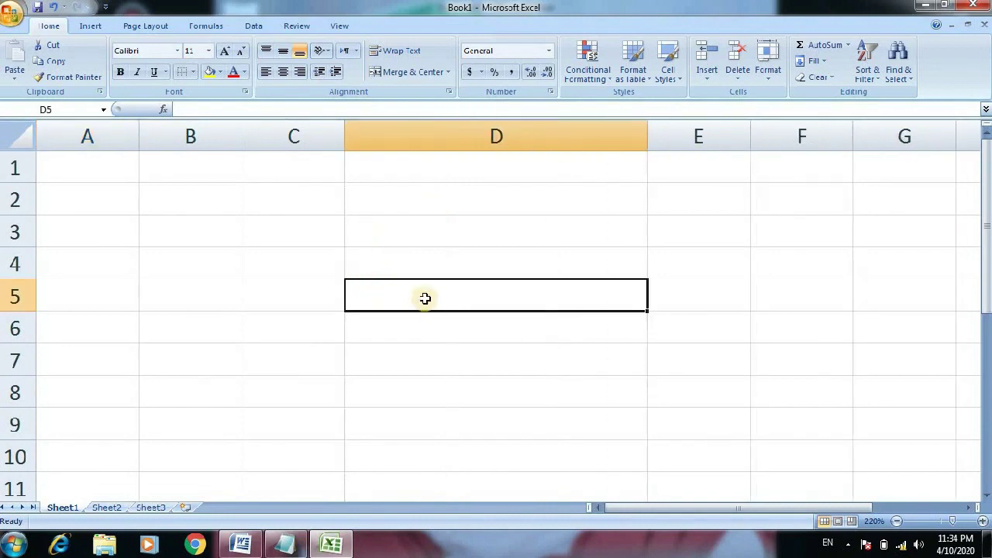
type("DAFDFSAJKFDJFAD")
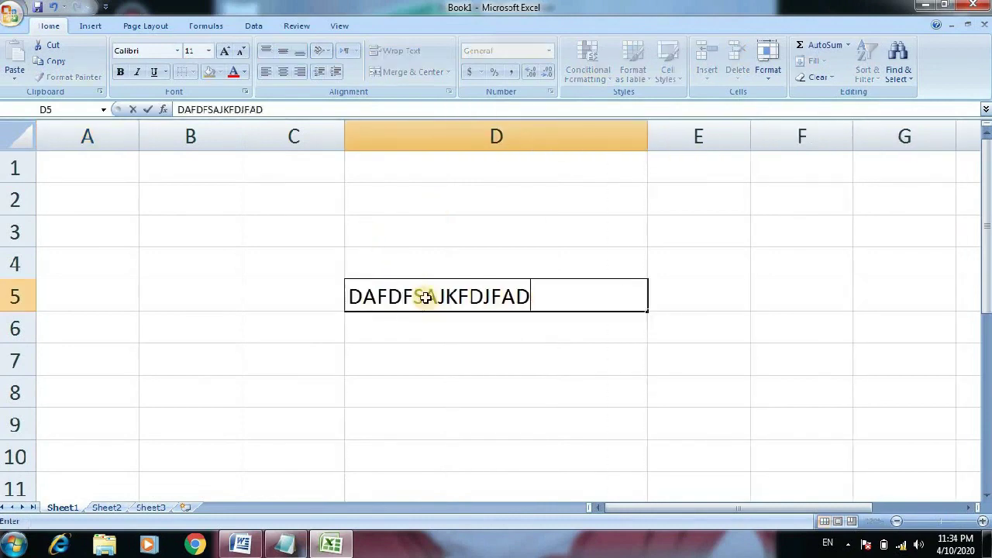
key("Return")
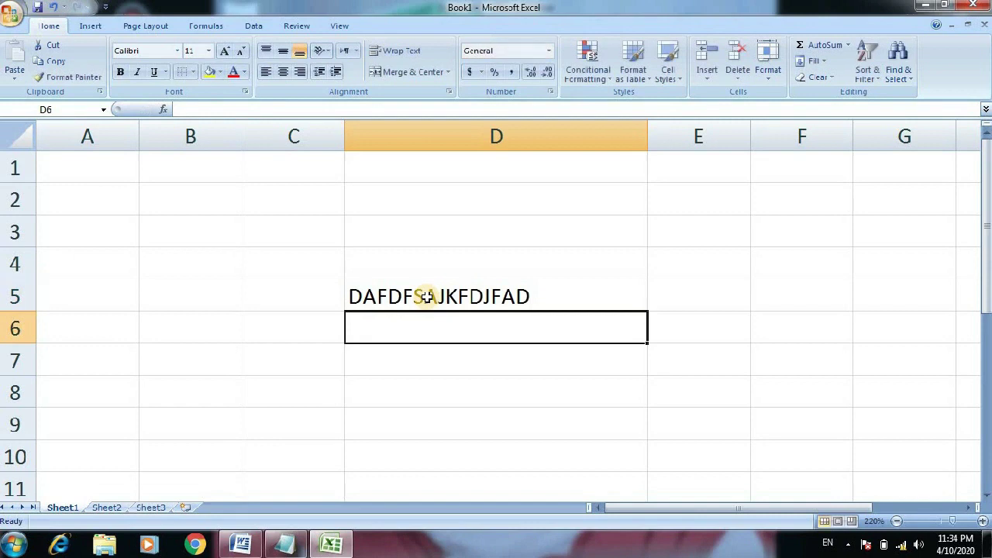
Step: Switch to Urdu input and type the person's name in cell D6
key("alt+shift")
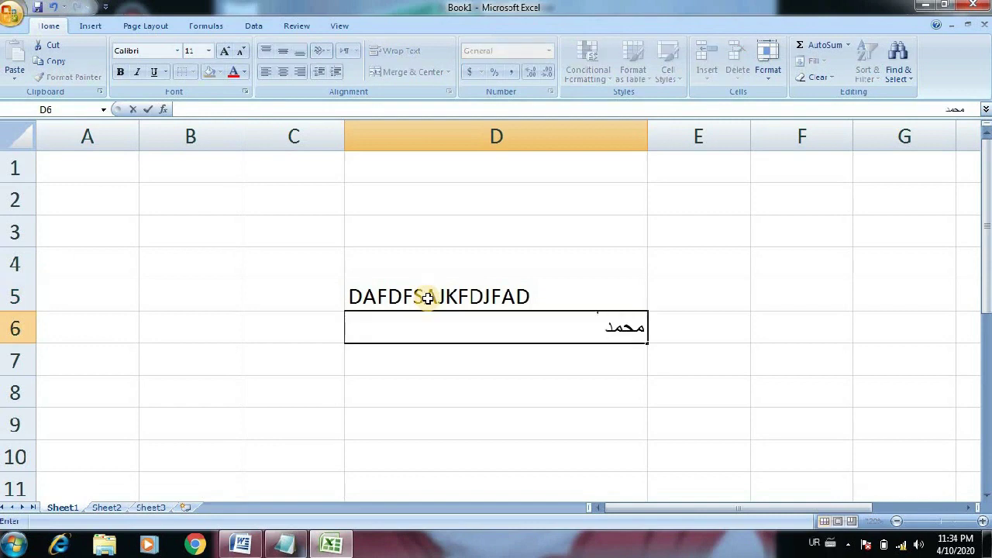
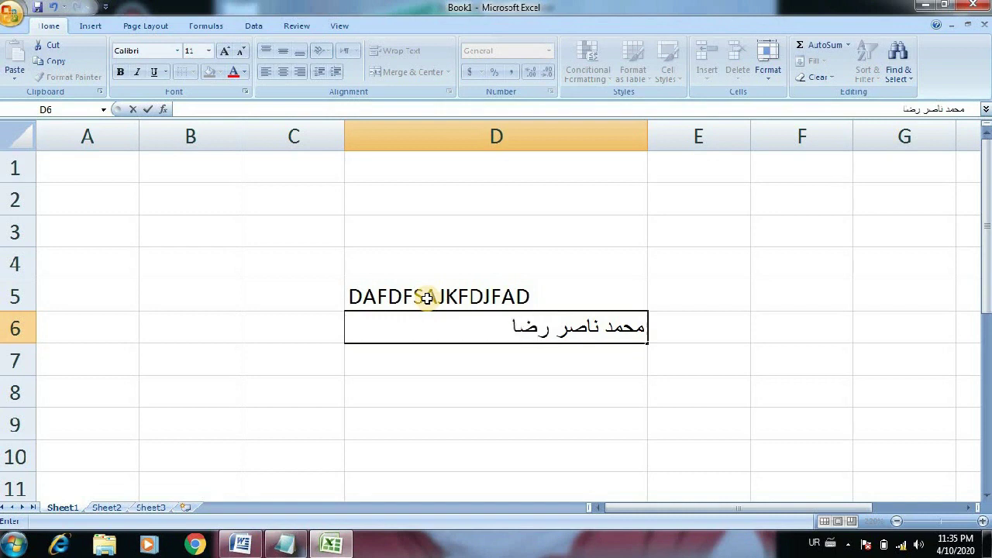
type("ﷺ ذ")
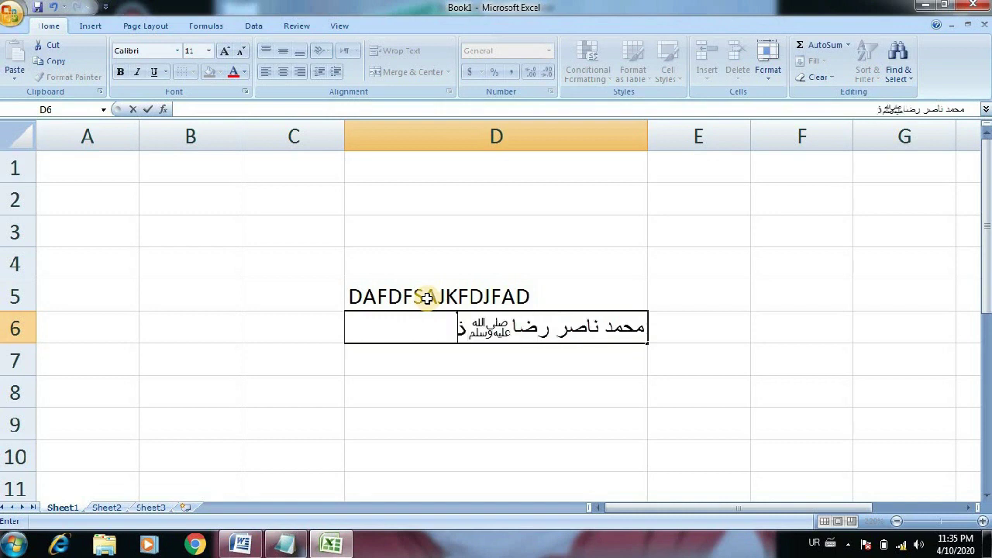
key("BackSpace")
key("BackSpace")
key("BackSpace")
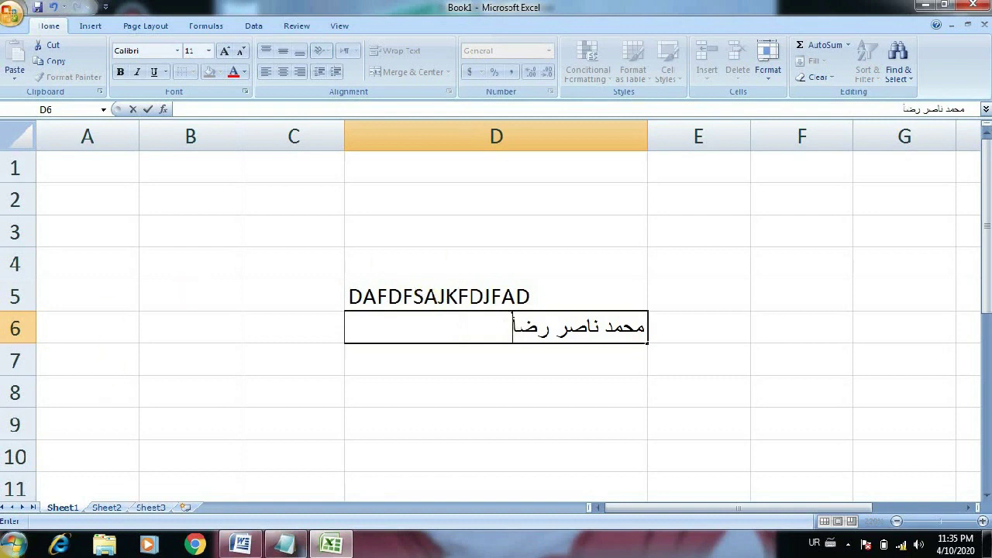
key("super")
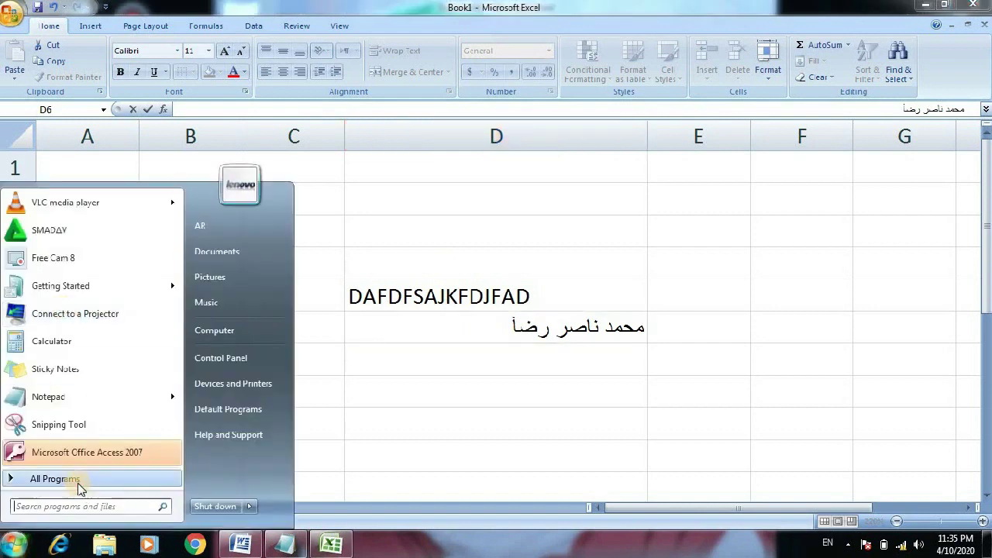
Step: Launch PowerPoint 2007 from the Microsoft Office folder and maximize it
left_click(55, 479)
left_click(69, 387)
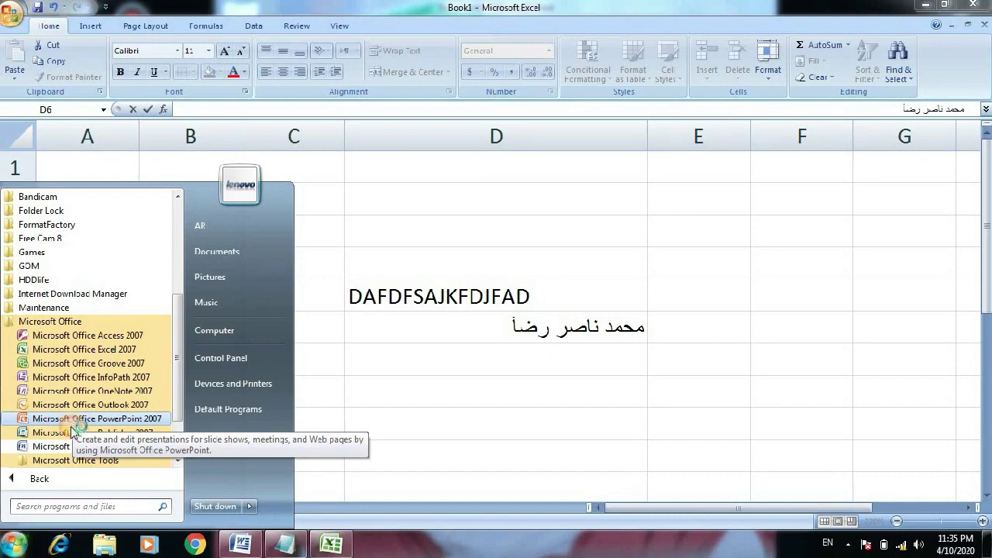
left_click(75, 422)
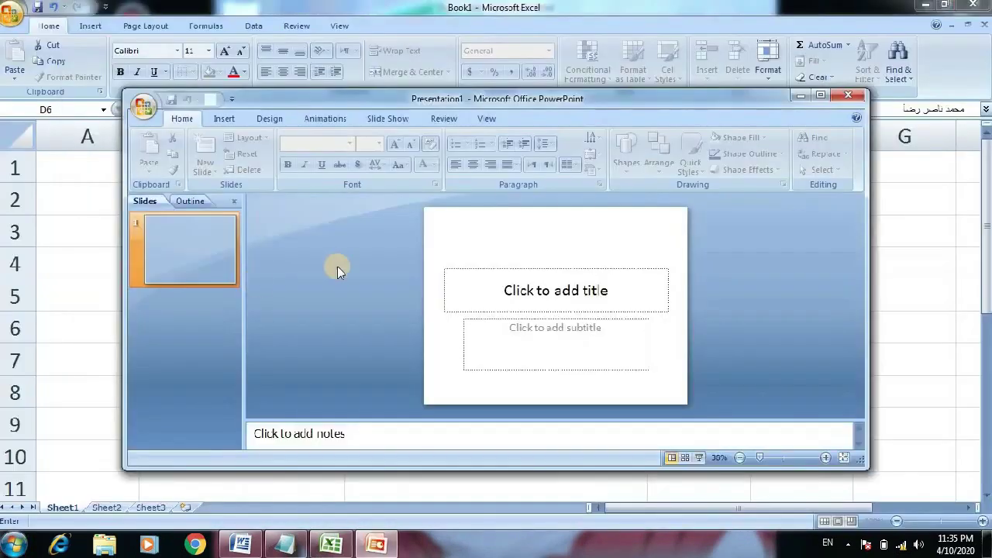
left_click(820, 94)
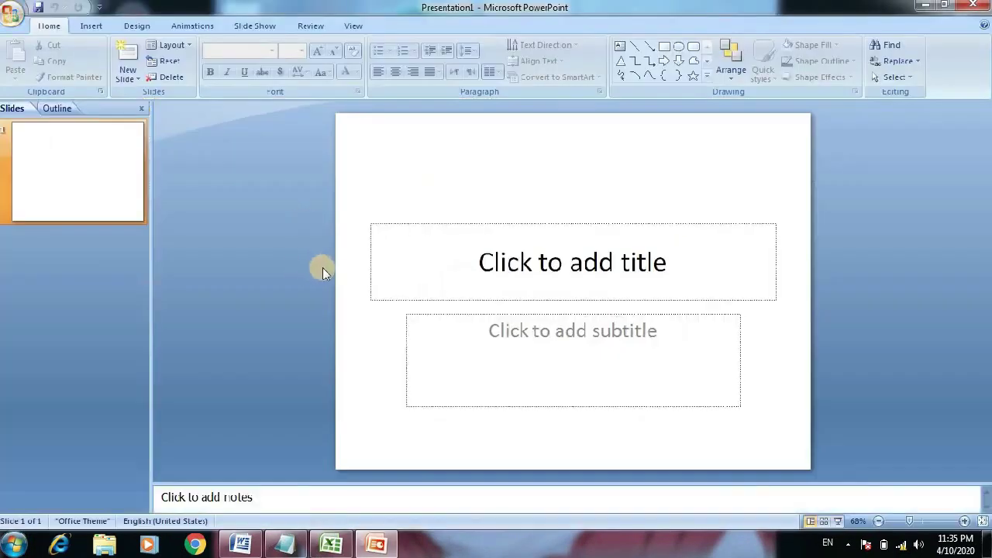
Step: Type the person's name in English capitals into the title at 44 pt
left_click(442, 261)
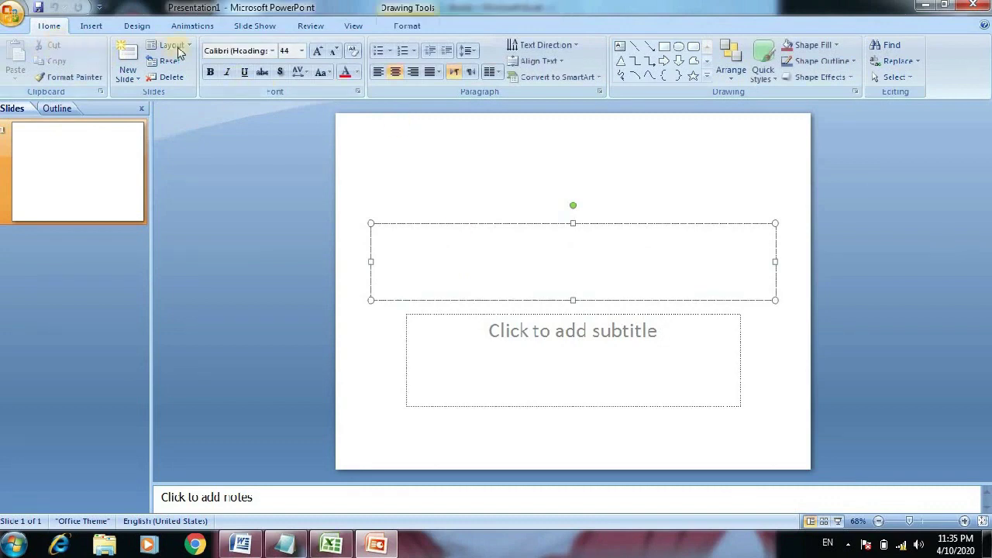
left_click(302, 50)
left_click(479, 278)
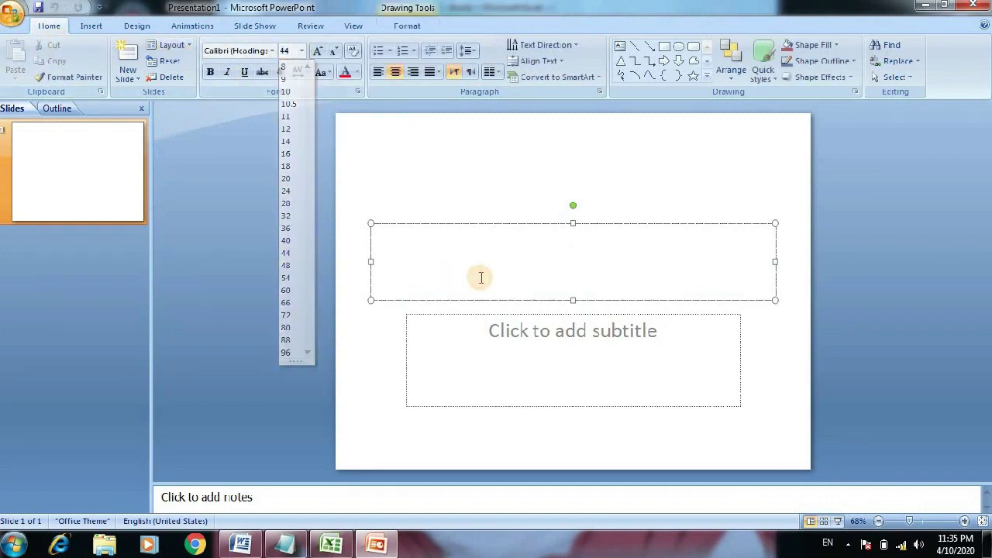
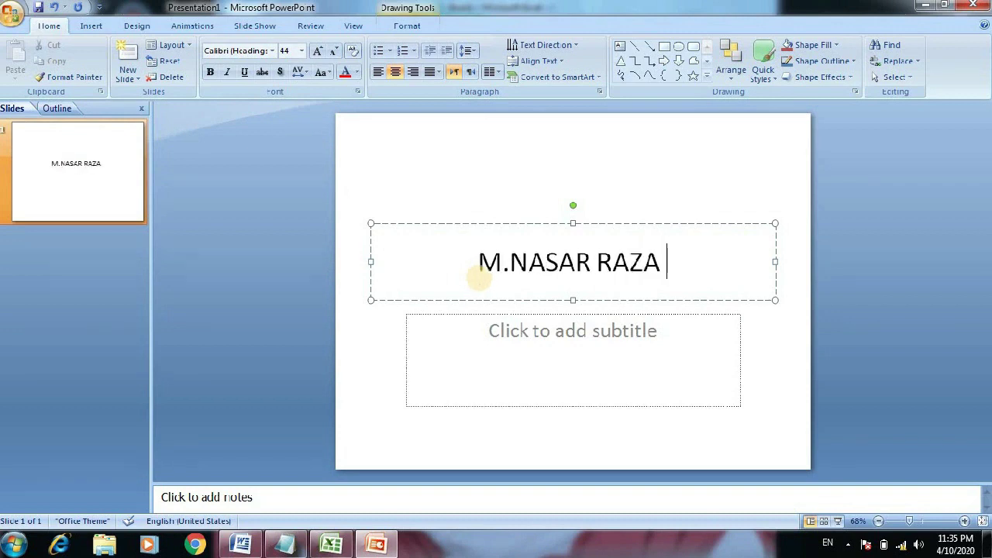
Step: Set the subtitle to 54 pt and type the same name in Urdu script
left_click(502, 367)
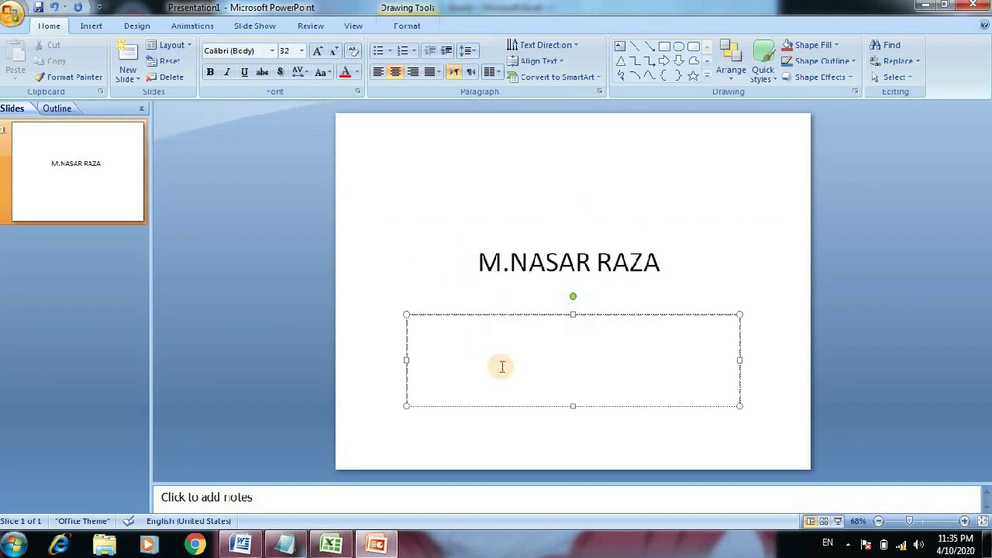
left_click(301, 51)
left_click(285, 277)
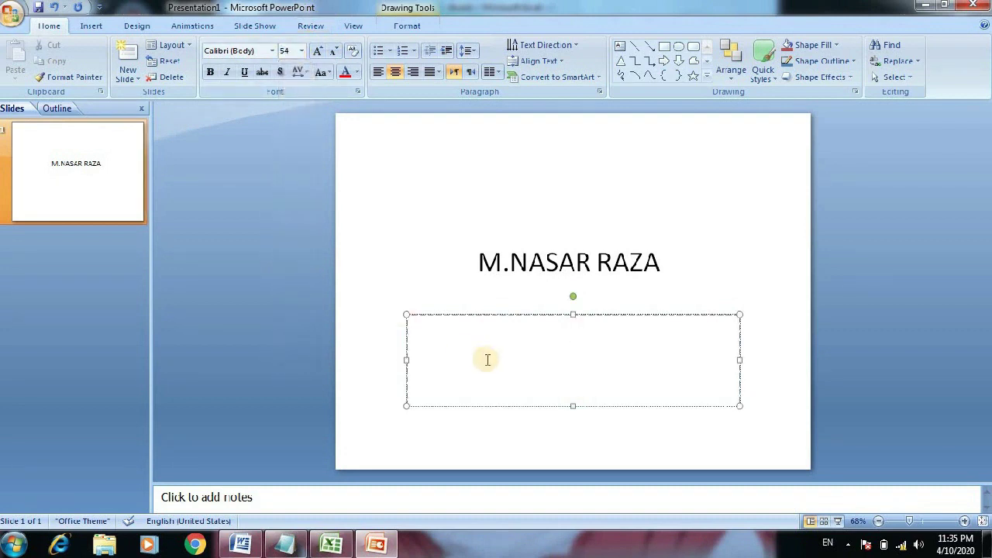
key("alt+shift")
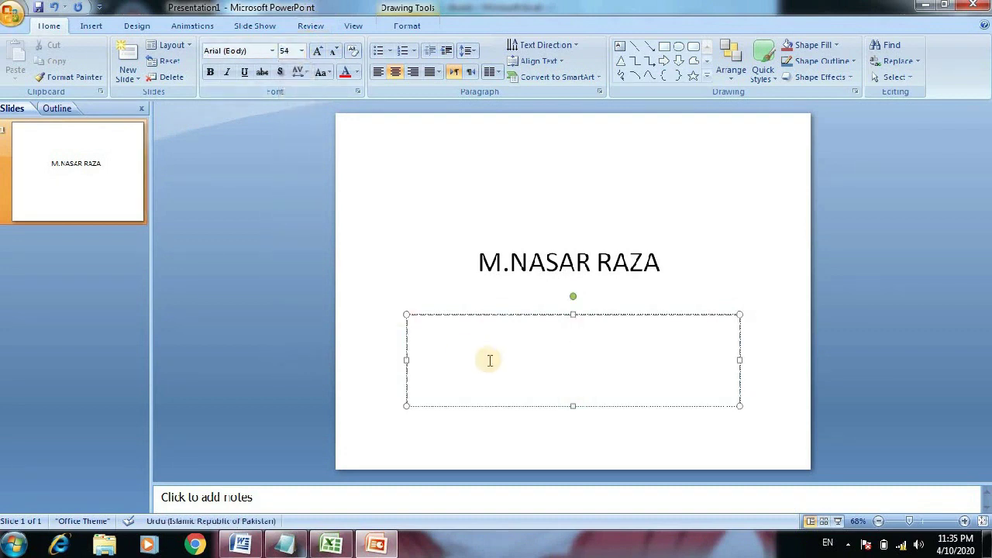
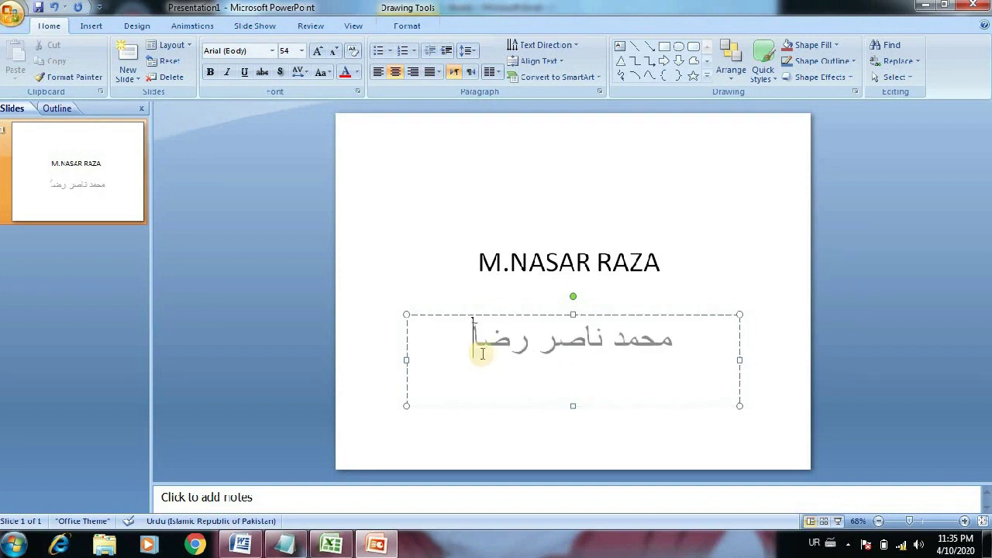
left_click(452, 273)
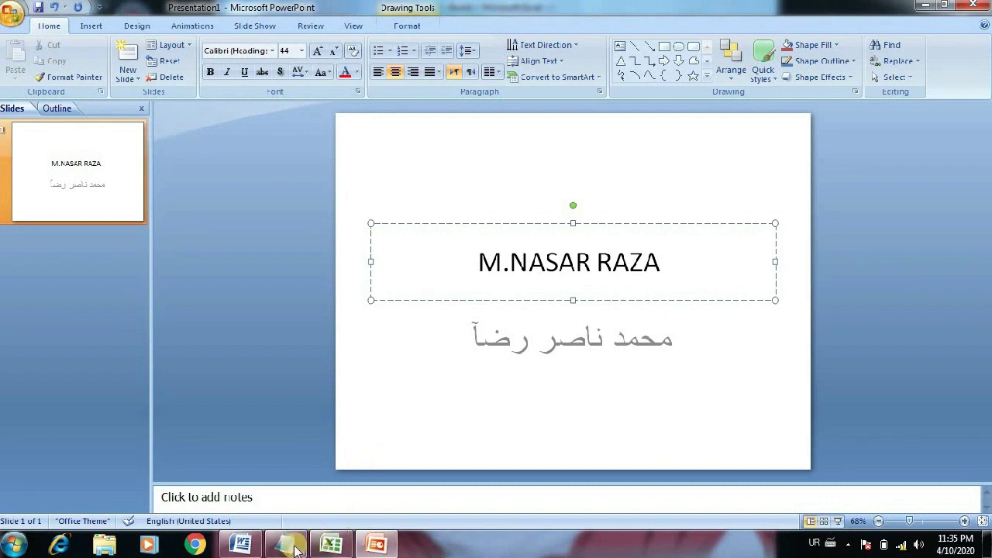
Step: Bring Word forward and select the line 'And many others but not in Photoshop'
mouse_move(248, 550)
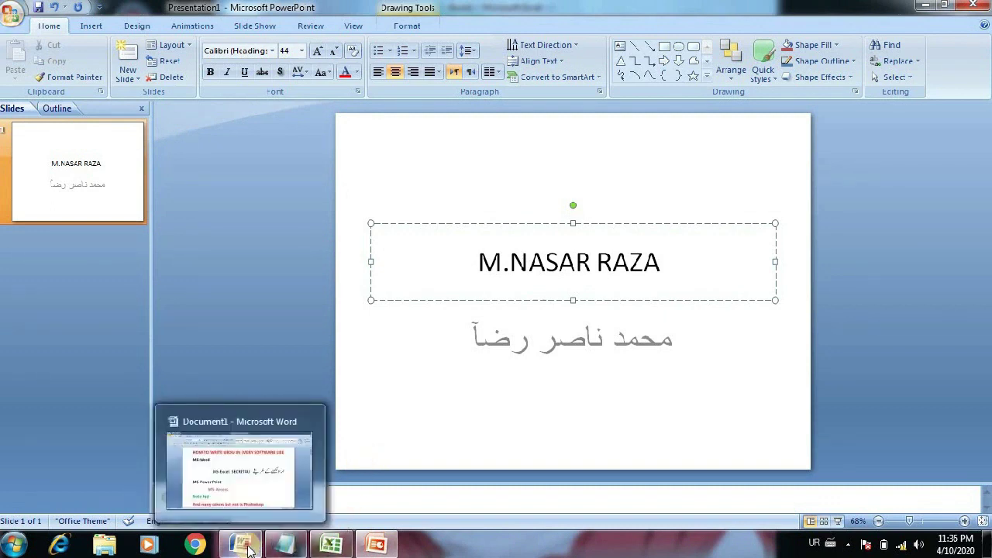
left_click(248, 551)
scroll(399, 396, "down", 2)
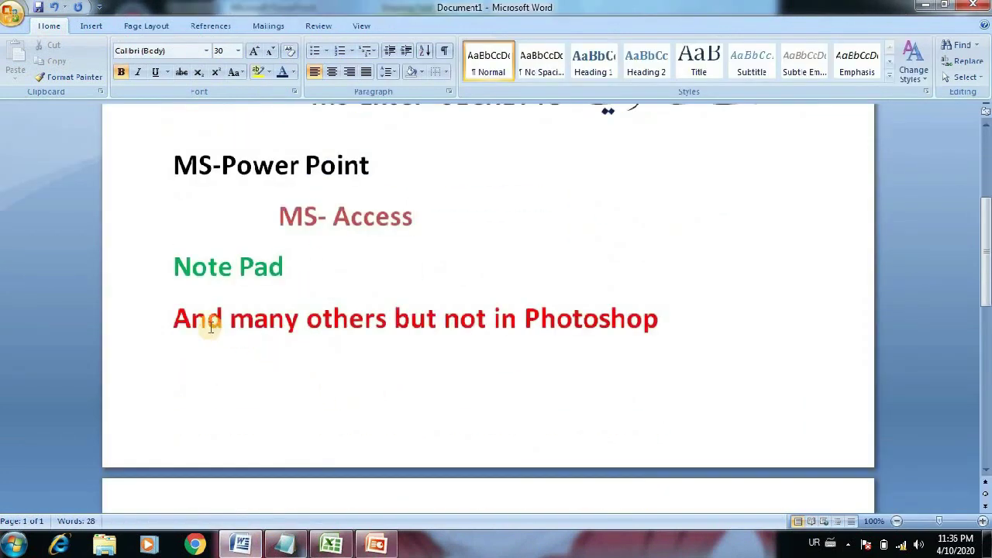
left_click(173, 318)
left_click_drag(224, 321, 649, 351)
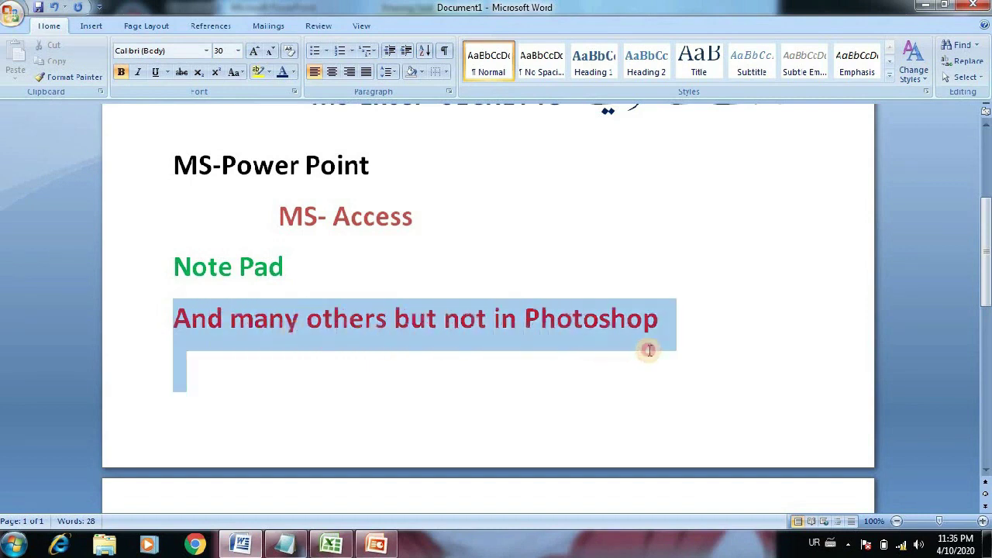
left_click(601, 400)
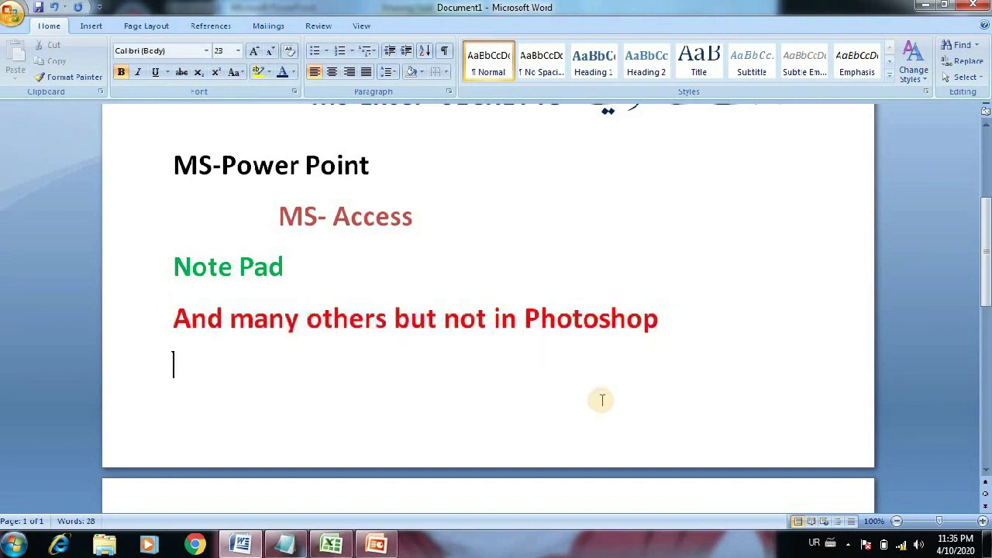